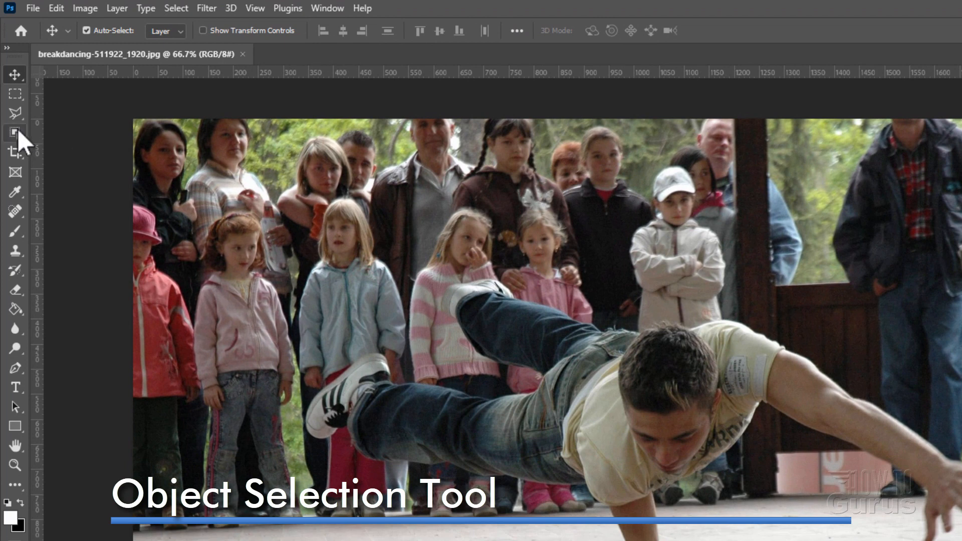
# Select the breakdancer by drawing a loose outline around him with the Object Selection tool in Lasso mode.
pyautogui.click(18, 131)
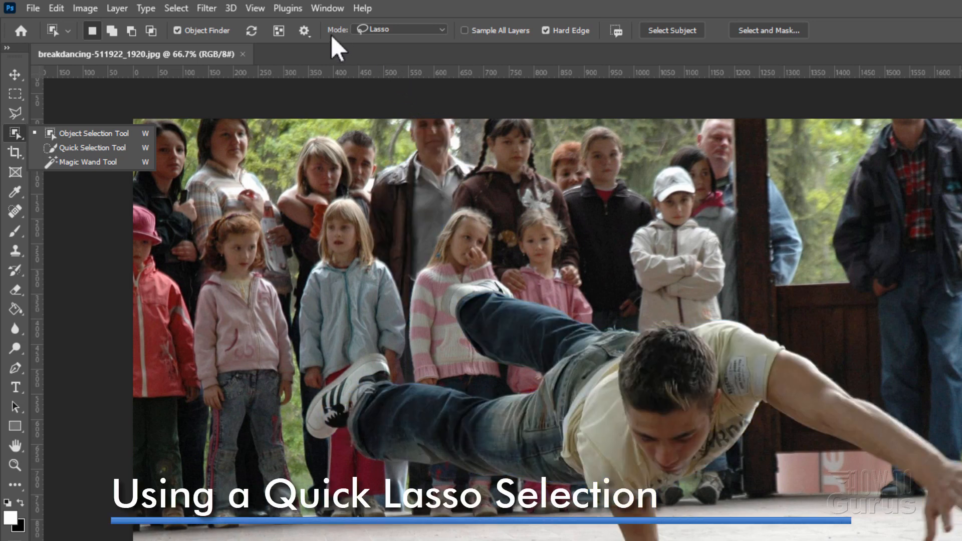
pyautogui.click(440, 29)
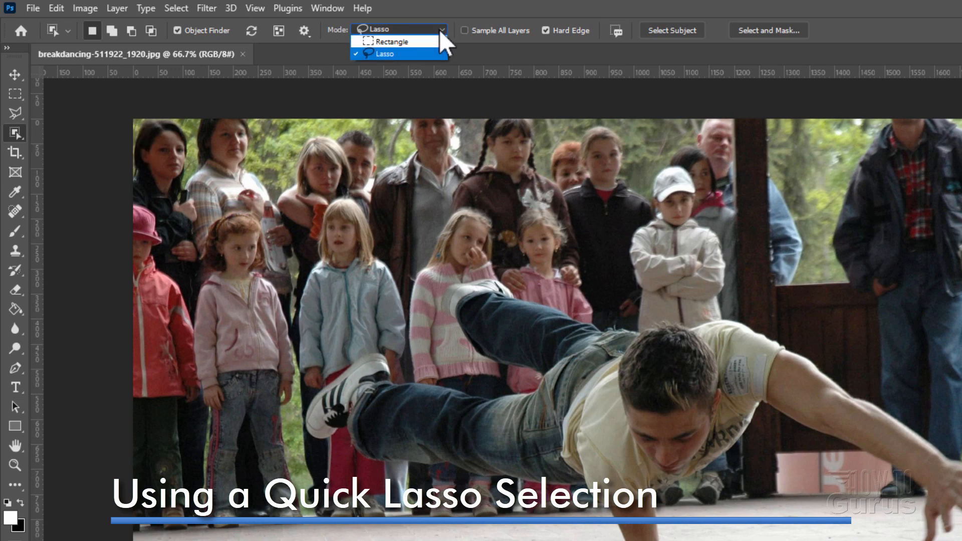
pyautogui.click(385, 53)
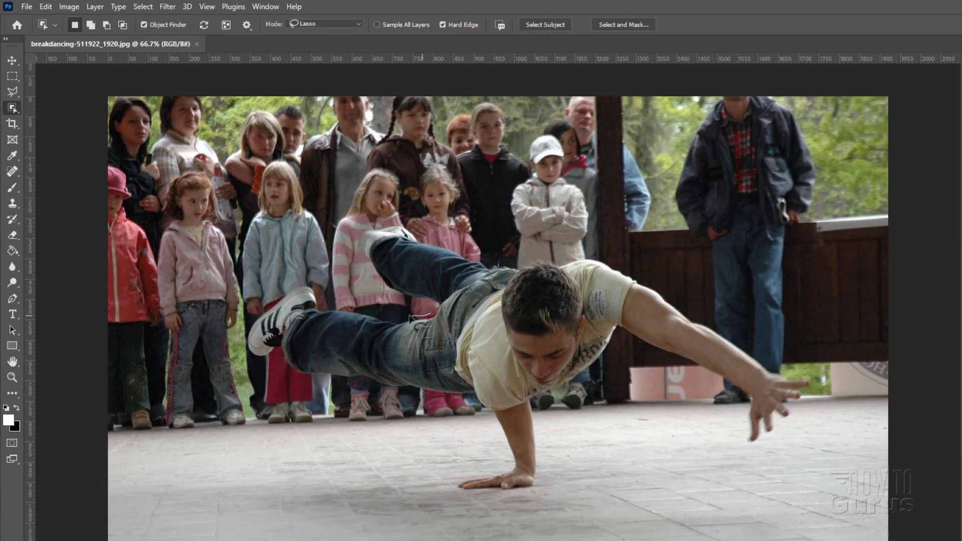
pyautogui.moveTo(531, 387); pyautogui.dragTo(450, 385)
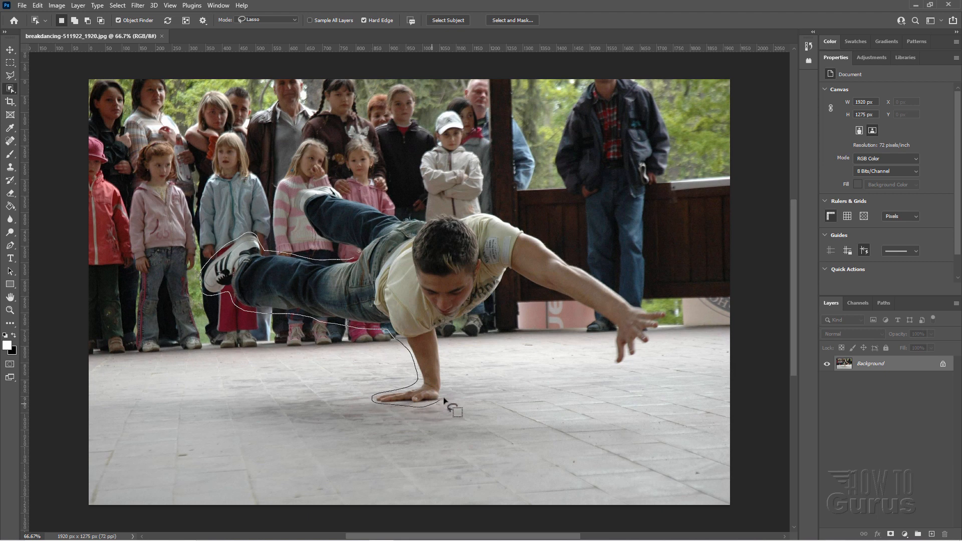
pyautogui.moveTo(443, 358); pyautogui.dragTo(443, 338)
pyautogui.moveTo(493, 299); pyautogui.dragTo(517, 280)
pyautogui.moveTo(627, 369); pyautogui.dragTo(654, 343)
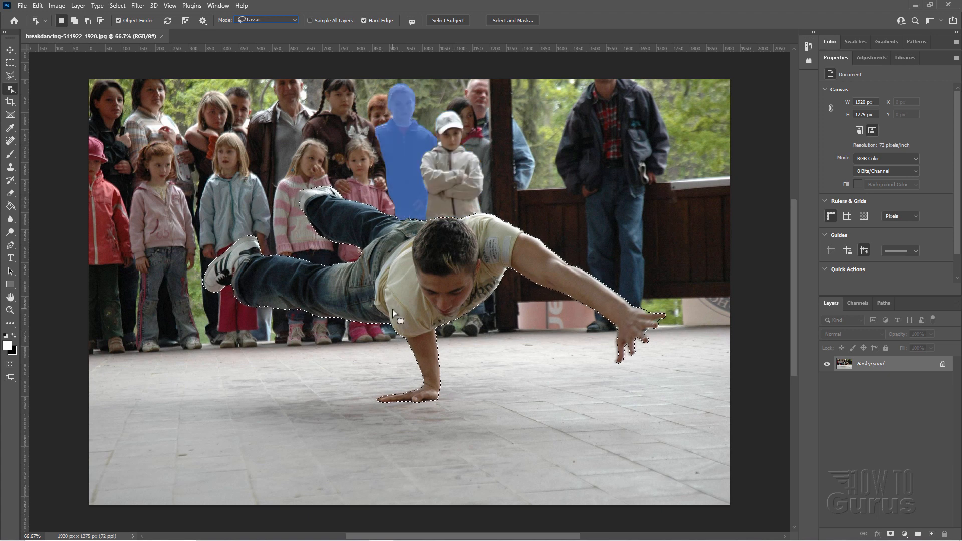
# Open the selection in Select and Mask and brush along the edges of both shoes with the Refine Edge brush.
pyautogui.click(115, 5)
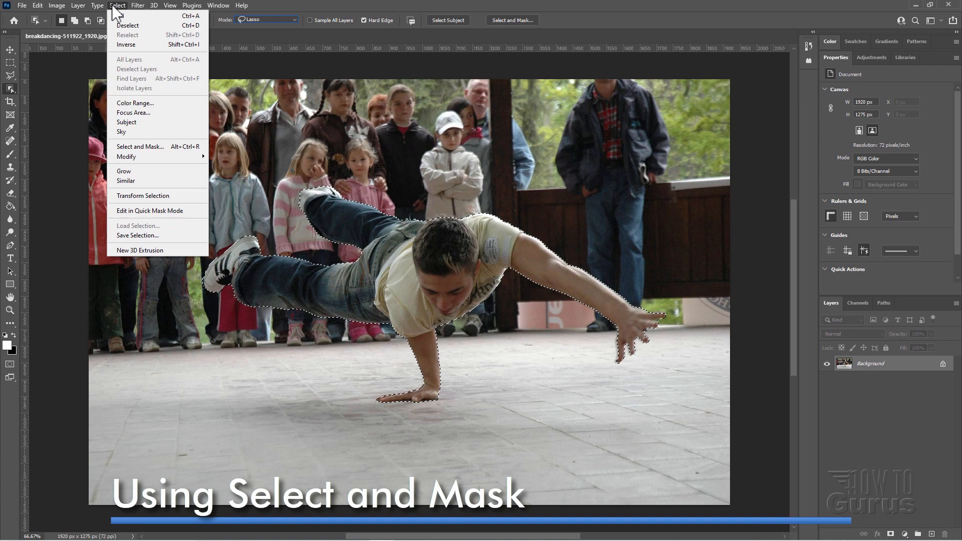
pyautogui.click(142, 146)
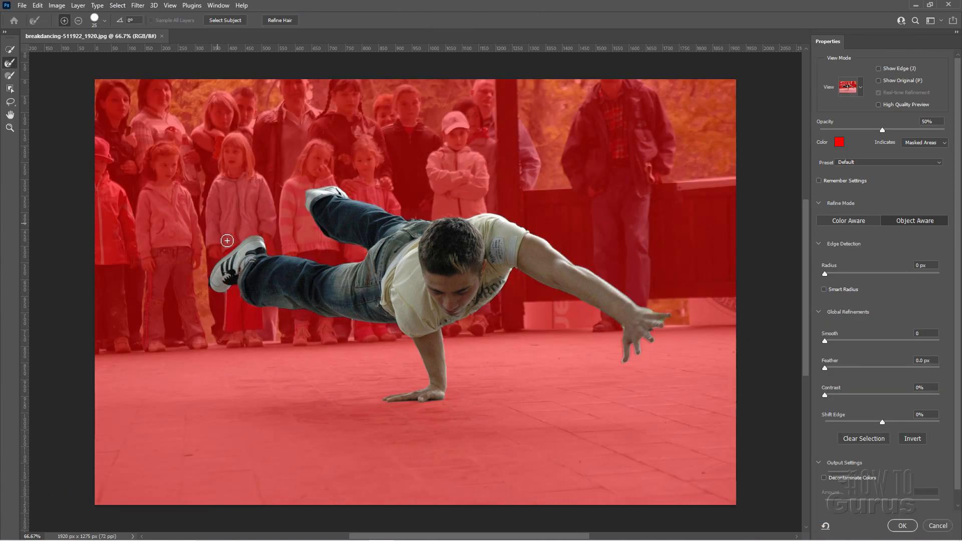
pyautogui.press('z')
pyautogui.moveTo(210, 280); pyautogui.dragTo(210, 280)
pyautogui.click(209, 280)
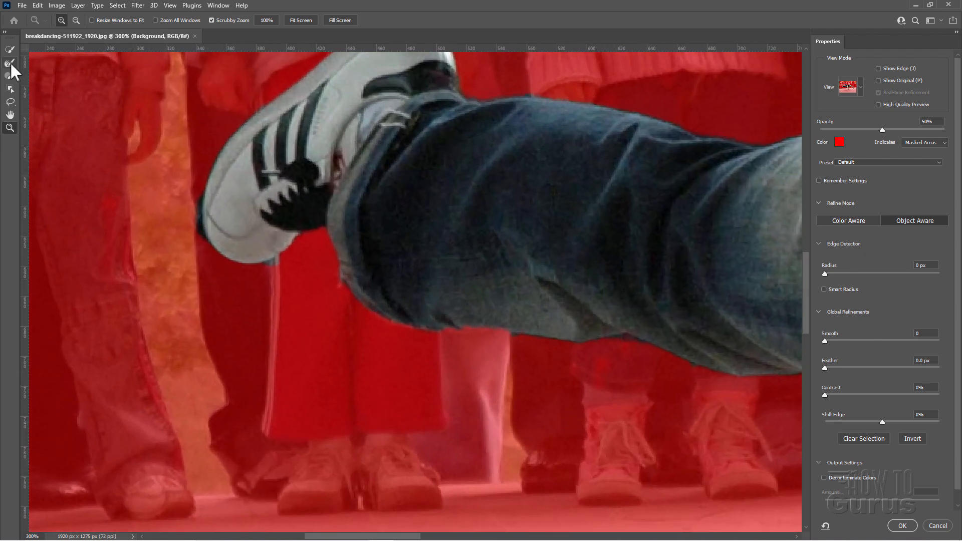
pyautogui.click(10, 63)
pyautogui.moveTo(183, 186); pyautogui.dragTo(207, 286)
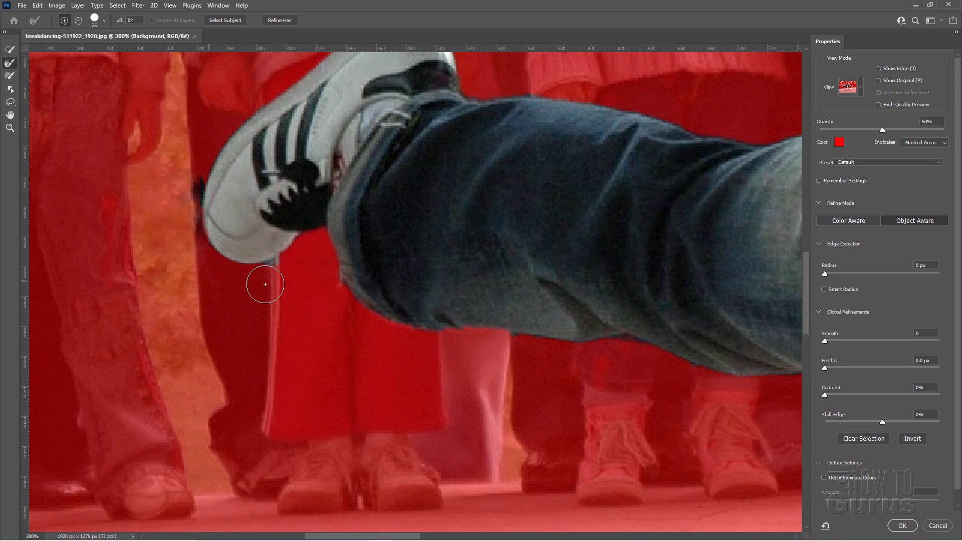
pyautogui.moveTo(265, 284); pyautogui.dragTo(267, 275)
pyautogui.moveTo(164, 178); pyautogui.dragTo(188, 179)
pyautogui.moveTo(509, 281)
pyautogui.mouseDown()
pyautogui.moveTo(447, 337)
pyautogui.moveTo(563, 299)
pyautogui.moveTo(405, 234)
pyautogui.moveTo(439, 329)
pyautogui.moveTo(484, 276)
pyautogui.mouseUp()
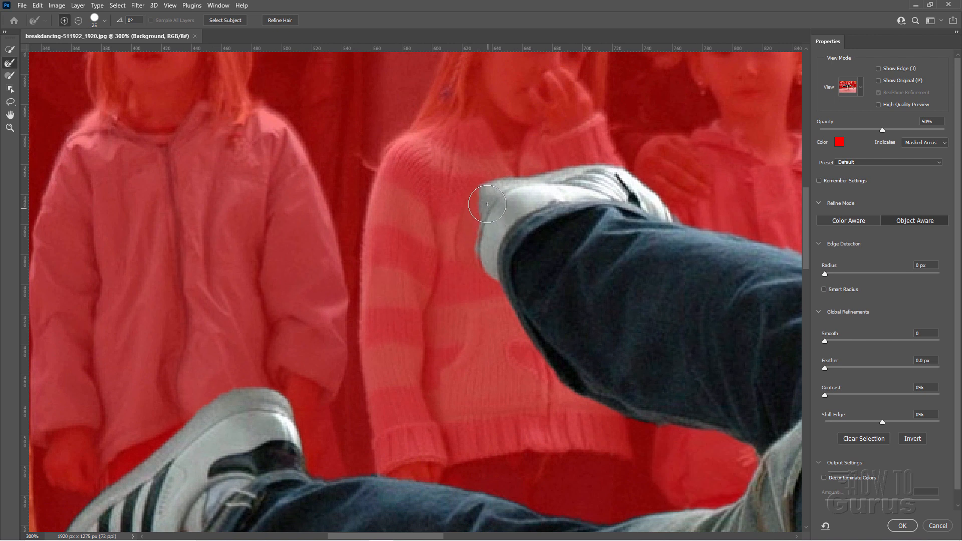
pyautogui.moveTo(487, 204)
pyautogui.mouseDown()
pyautogui.moveTo(463, 203)
pyautogui.moveTo(449, 293)
pyautogui.mouseUp()
# Examine the selection edges along the dancer's back, head, outstretched arm and supporting hand, and return to the whole image.
pyautogui.moveTo(651, 271); pyautogui.dragTo(350, 251)
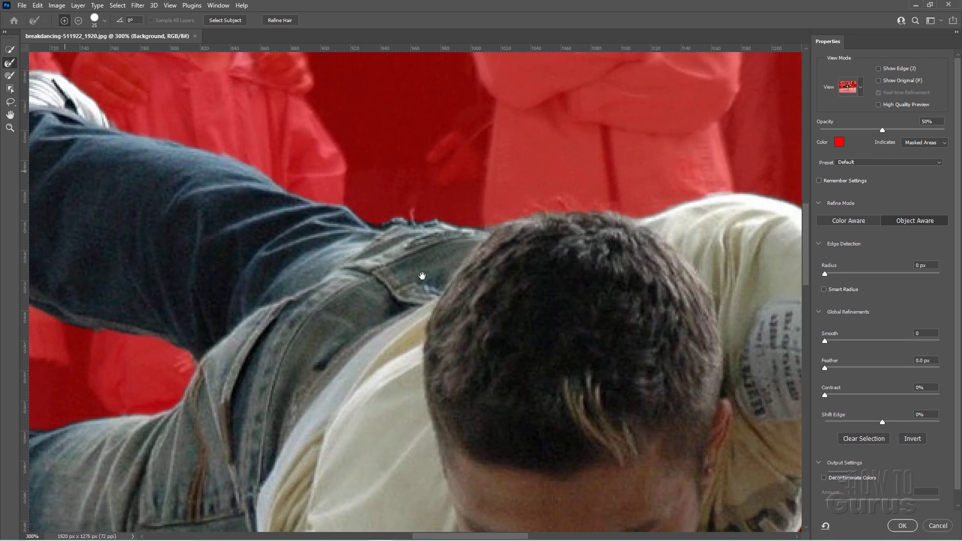
pyautogui.moveTo(446, 281); pyautogui.dragTo(185, 192)
pyautogui.moveTo(519, 239); pyautogui.dragTo(391, 105)
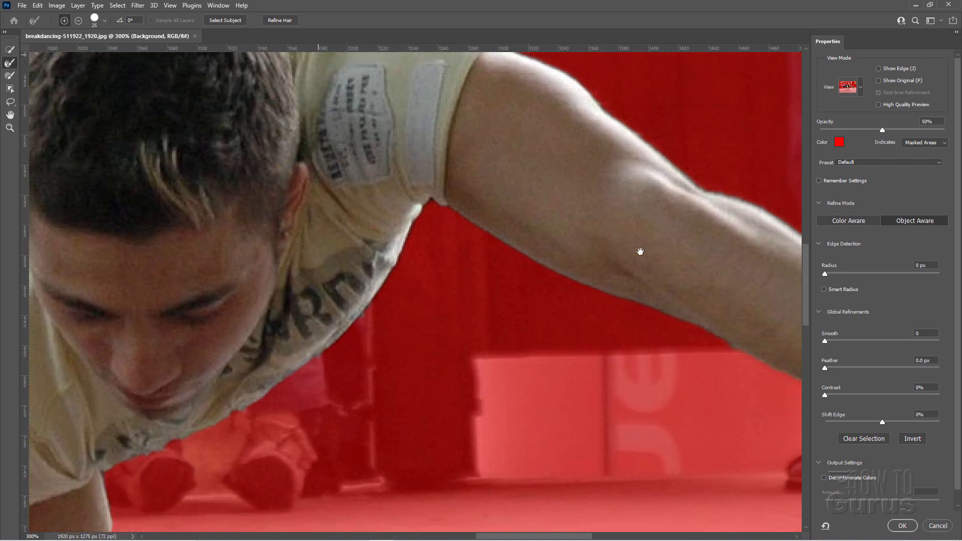
pyautogui.moveTo(647, 256); pyautogui.dragTo(496, 156)
pyautogui.moveTo(422, 290); pyautogui.dragTo(701, 231)
pyautogui.moveTo(251, 346); pyautogui.dragTo(269, 342)
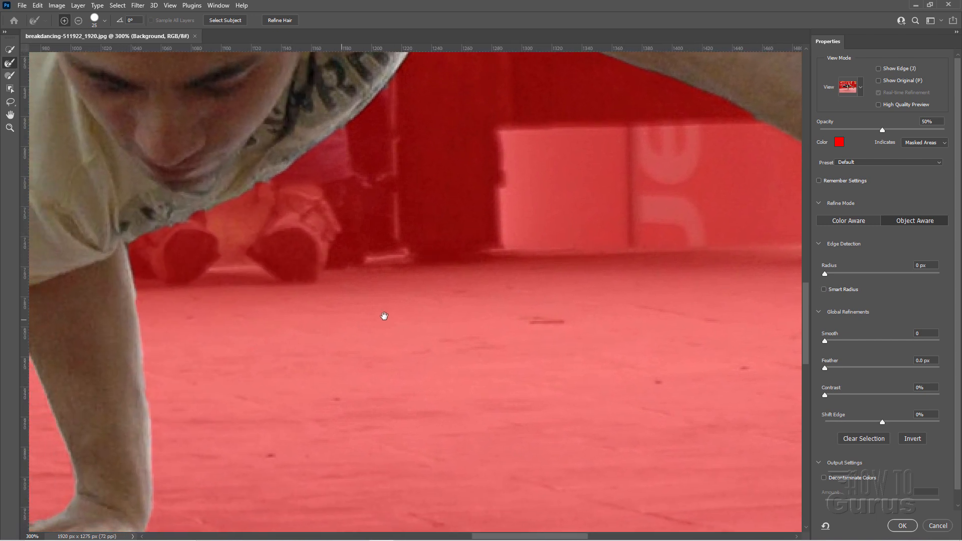
pyautogui.moveTo(384, 316); pyautogui.dragTo(422, 323)
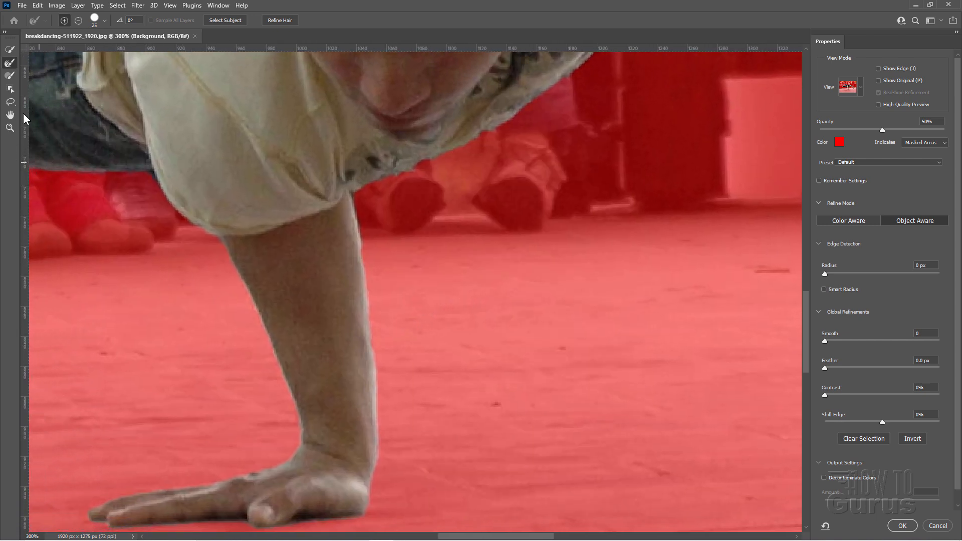
pyautogui.click(10, 128)
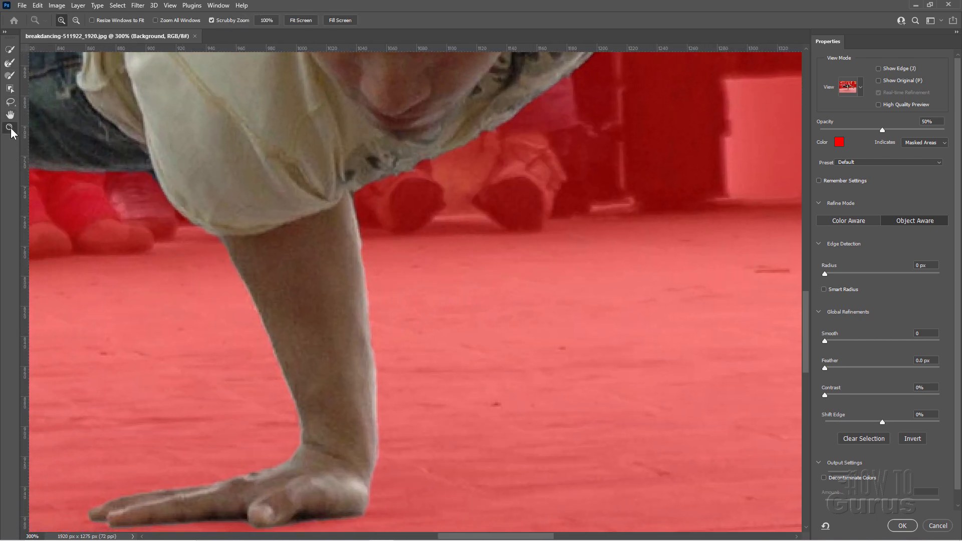
pyautogui.click(301, 21)
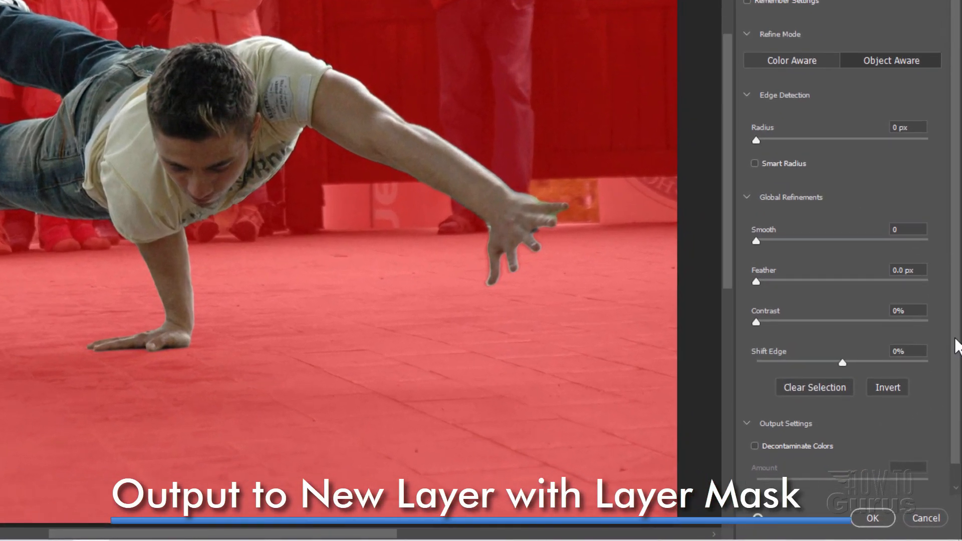
# Output the refined selection to a New Layer with Layer Mask.
pyautogui.scroll(-1, 949, 450)
pyautogui.click(805, 485)
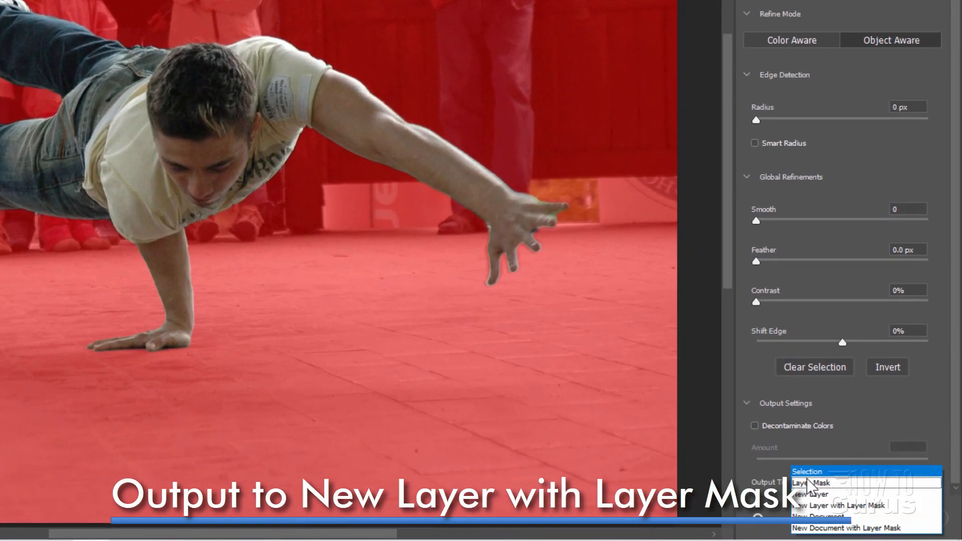
pyautogui.click(860, 506)
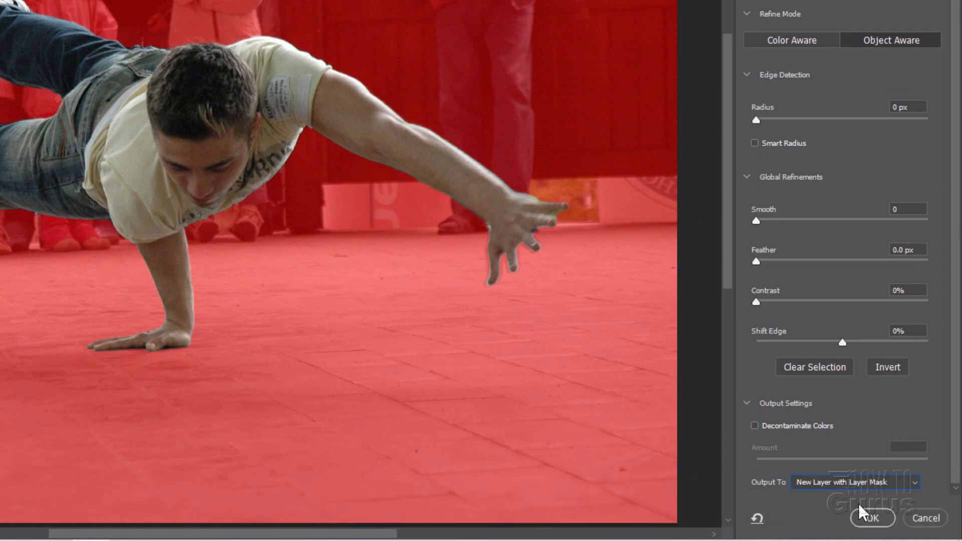
pyautogui.click(873, 519)
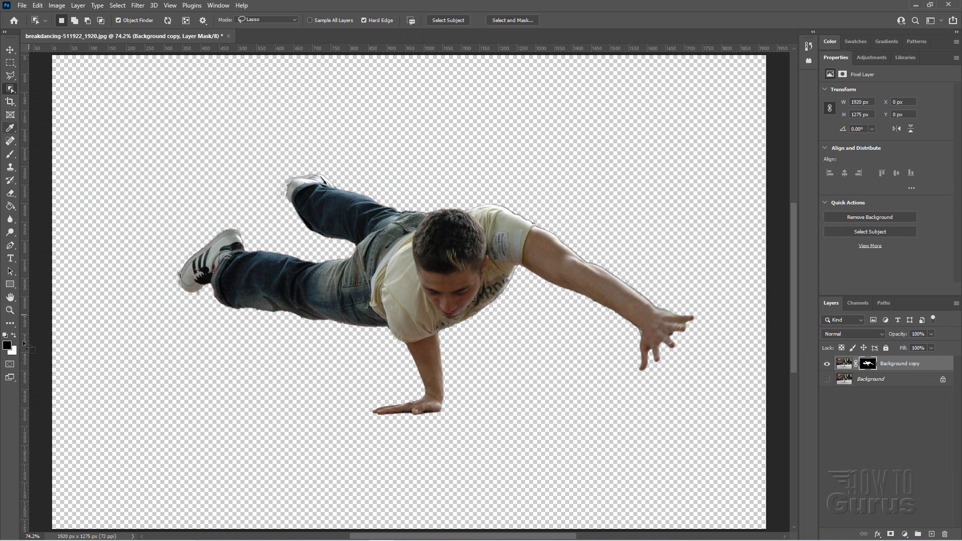
# With a 21 px brush at 74% hardness, paint the layer mask black over stray remnants around the lower shoe and white to restore its edge.
pyautogui.click(13, 311)
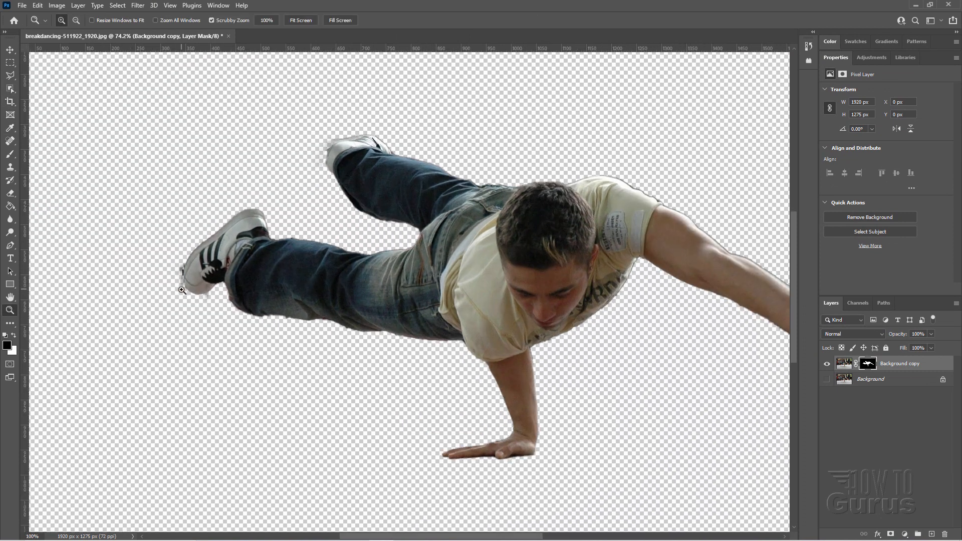
pyautogui.click(181, 290)
pyautogui.click(181, 290)
pyautogui.click(181, 290)
pyautogui.click(181, 290)
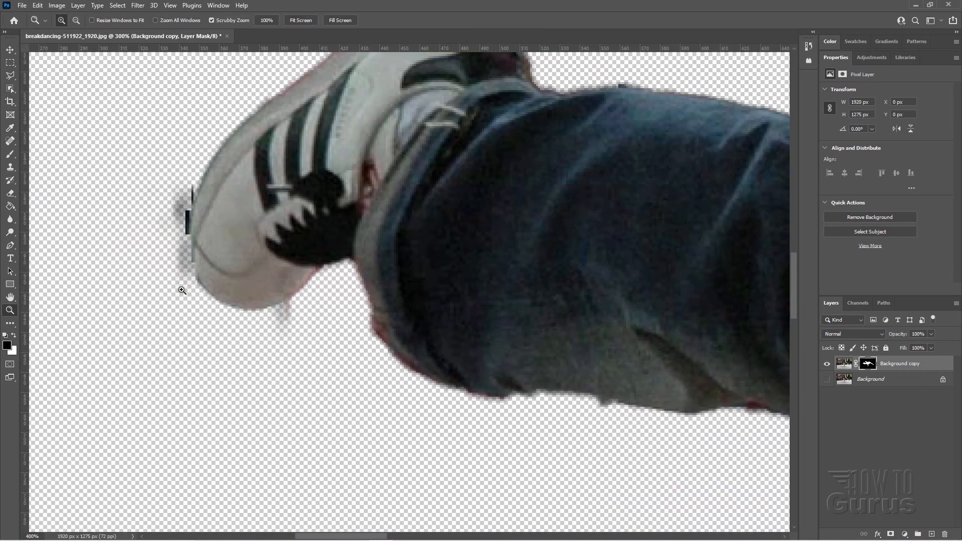
pyautogui.click(182, 290)
pyautogui.click(181, 291)
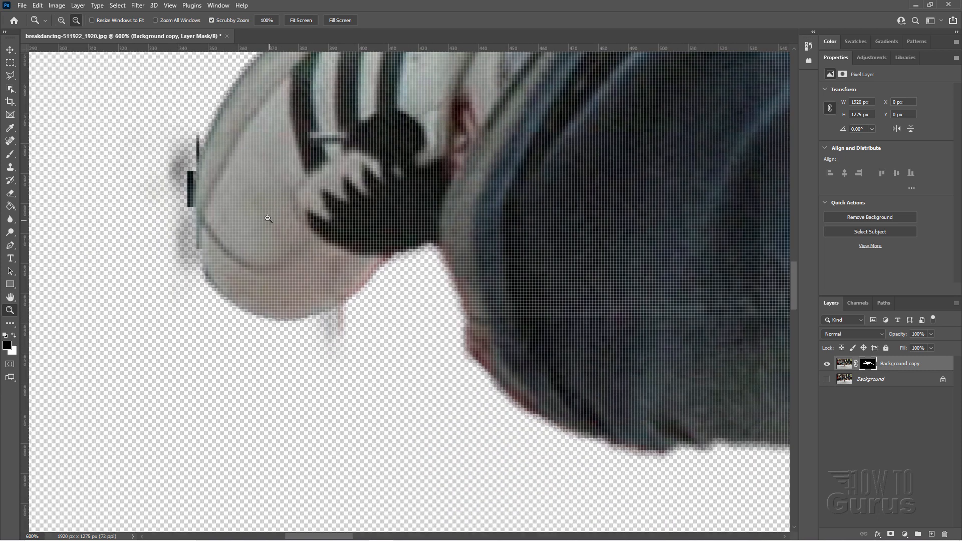
pyautogui.keyDown('alt'); pyautogui.click(268, 218); pyautogui.keyUp('alt')
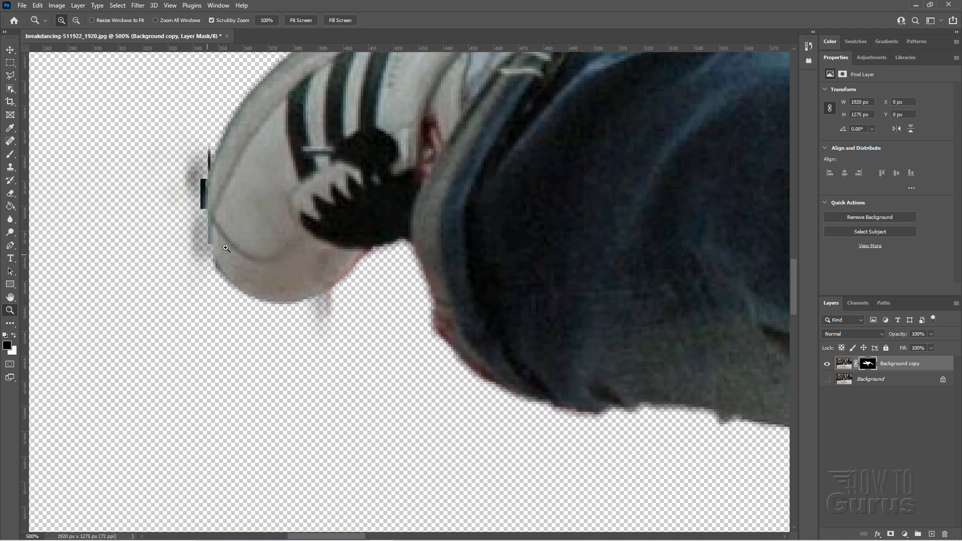
pyautogui.click(11, 155)
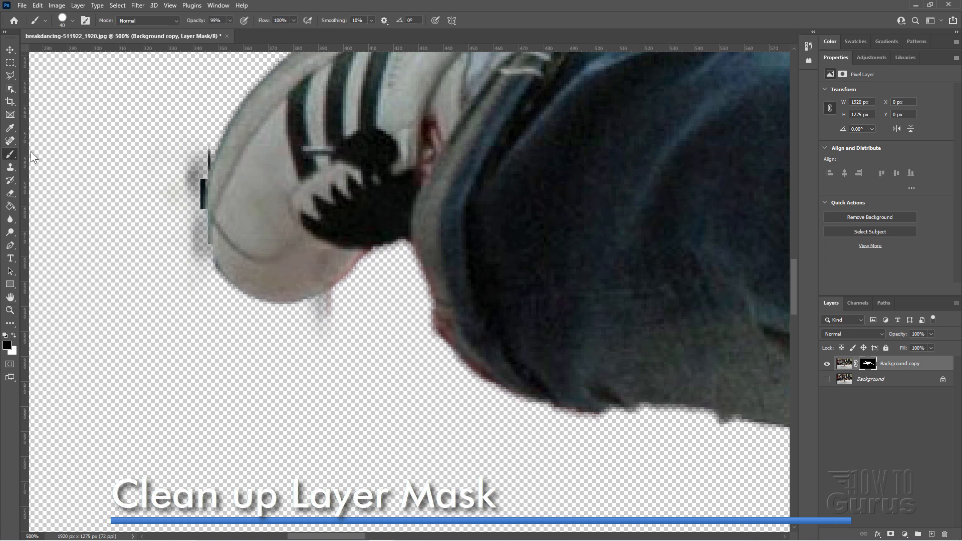
pyautogui.click(73, 21)
pyautogui.moveTo(68, 54); pyautogui.dragTo(62, 53)
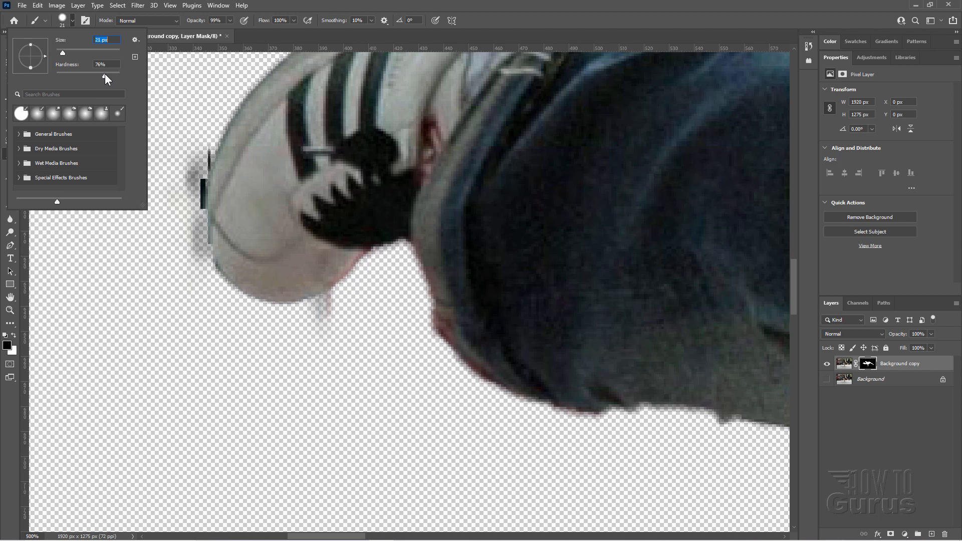
pyautogui.moveTo(104, 73); pyautogui.dragTo(103, 73)
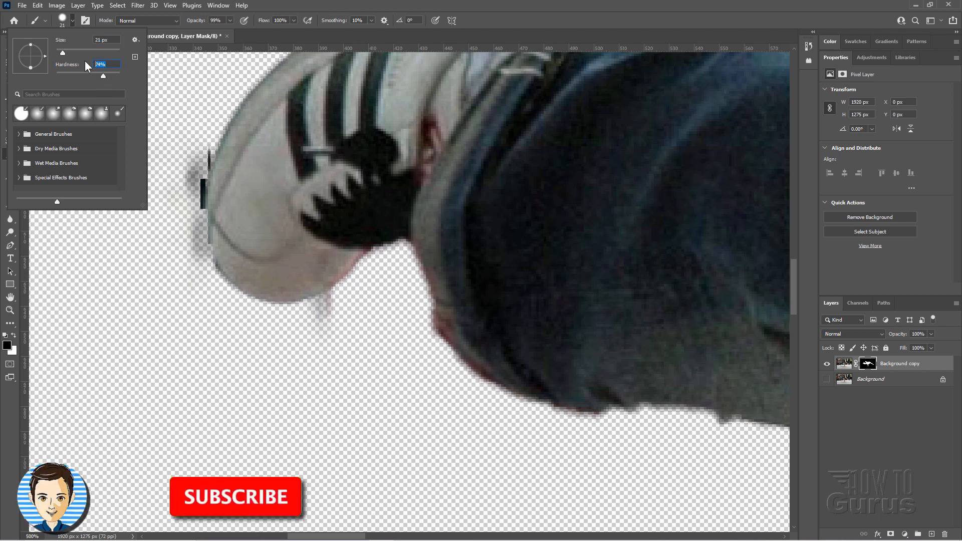
pyautogui.press('Return')
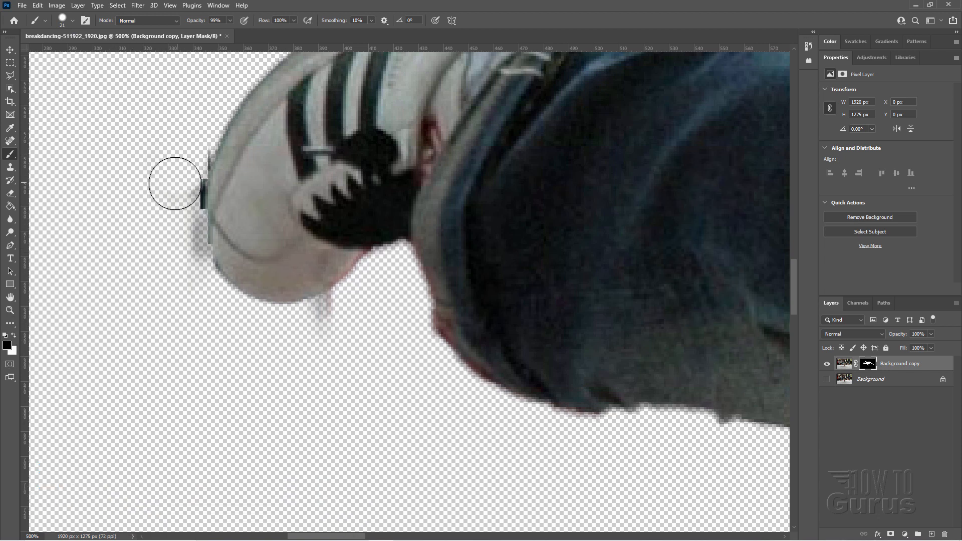
pyautogui.moveTo(189, 142)
pyautogui.mouseDown()
pyautogui.moveTo(180, 268)
pyautogui.moveTo(197, 299)
pyautogui.moveTo(185, 272)
pyautogui.mouseUp()
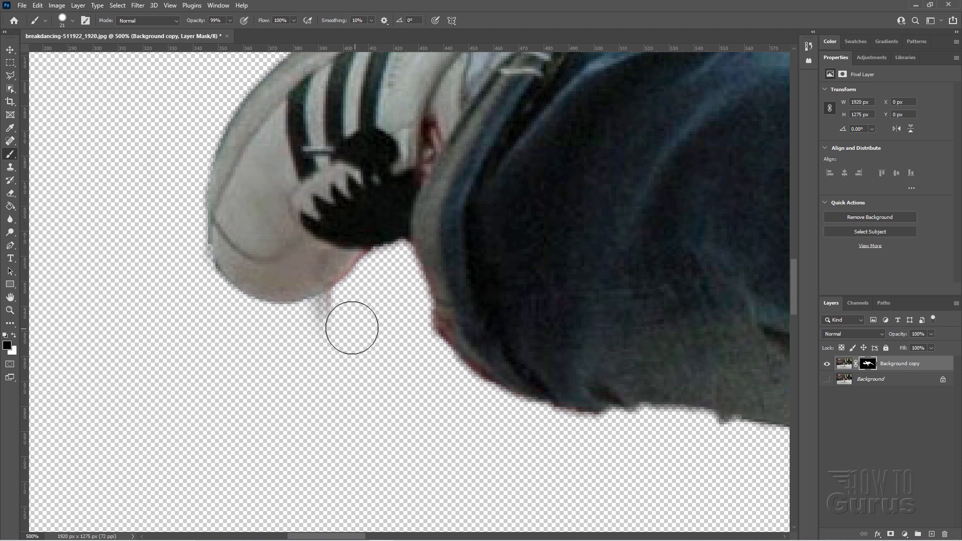
pyautogui.moveTo(352, 328); pyautogui.dragTo(322, 326)
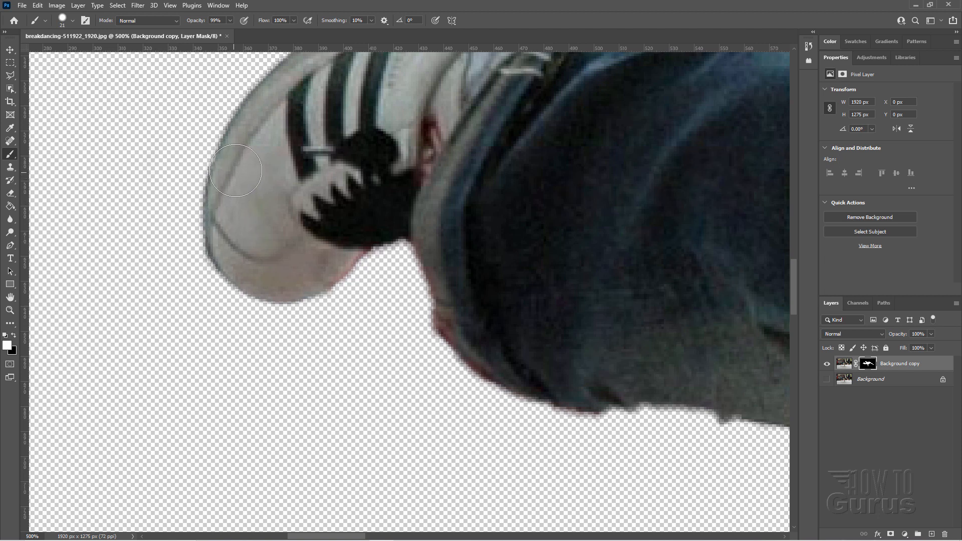
# Clean up the mask around the upper shoe, painting black over the leftover haze and white to restore the missing heel and sole.
pyautogui.press('space')
pyautogui.moveTo(294, 215)
pyautogui.mouseDown()
pyautogui.moveTo(261, 285)
pyautogui.moveTo(507, 137)
pyautogui.moveTo(311, 273)
pyautogui.moveTo(488, 157)
pyautogui.moveTo(478, 244)
pyautogui.moveTo(464, 239)
pyautogui.moveTo(459, 255)
pyautogui.mouseUp()
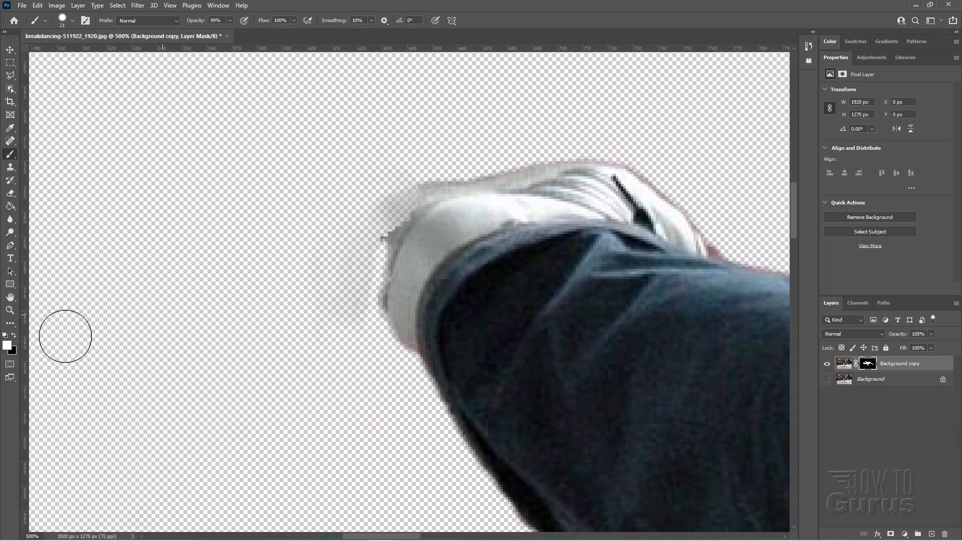
pyautogui.moveTo(406, 162)
pyautogui.mouseDown()
pyautogui.moveTo(378, 177)
pyautogui.moveTo(356, 219)
pyautogui.moveTo(344, 266)
pyautogui.moveTo(350, 335)
pyautogui.moveTo(315, 213)
pyautogui.moveTo(337, 329)
pyautogui.mouseUp()
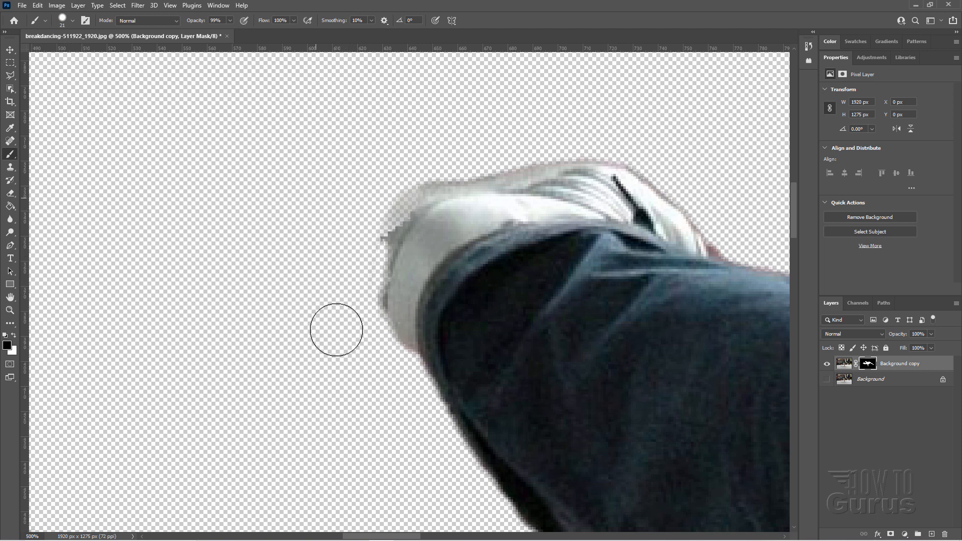
pyautogui.click(13, 335)
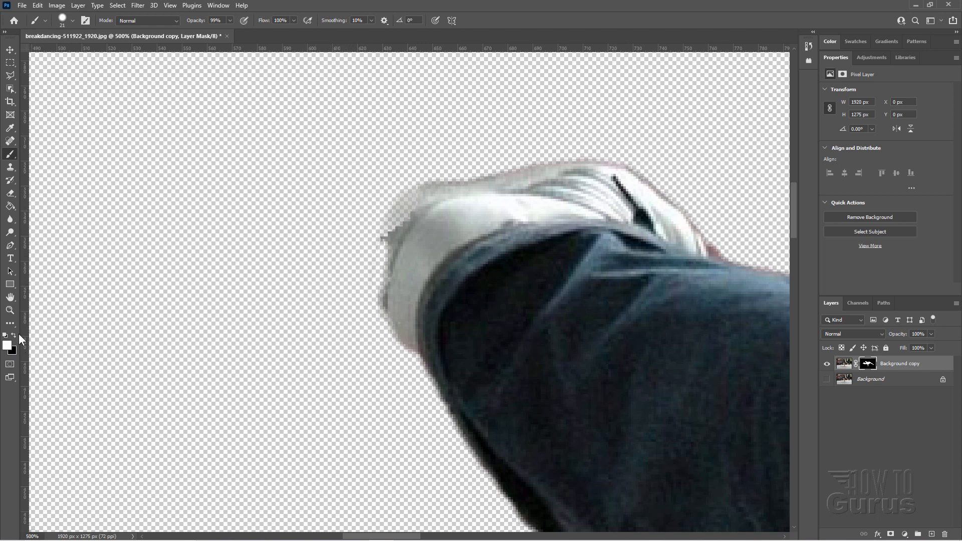
pyautogui.moveTo(457, 211)
pyautogui.mouseDown()
pyautogui.moveTo(406, 217)
pyautogui.moveTo(426, 219)
pyautogui.moveTo(402, 228)
pyautogui.moveTo(392, 252)
pyautogui.moveTo(401, 225)
pyautogui.moveTo(389, 241)
pyautogui.moveTo(391, 286)
pyautogui.mouseUp()
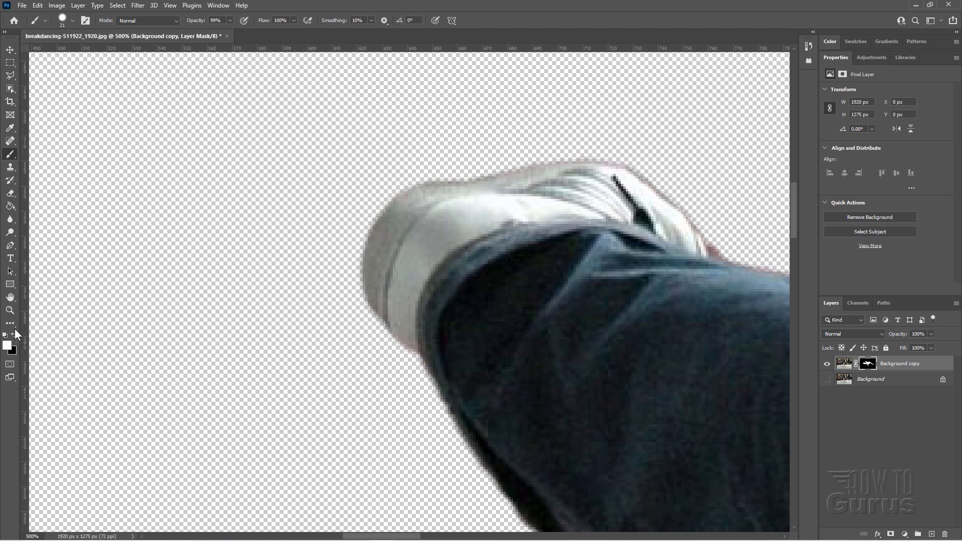
# Fit the image to the screen, show and select the Background layer, and hide the masked Background copy layer.
pyautogui.click(10, 310)
pyautogui.click(301, 20)
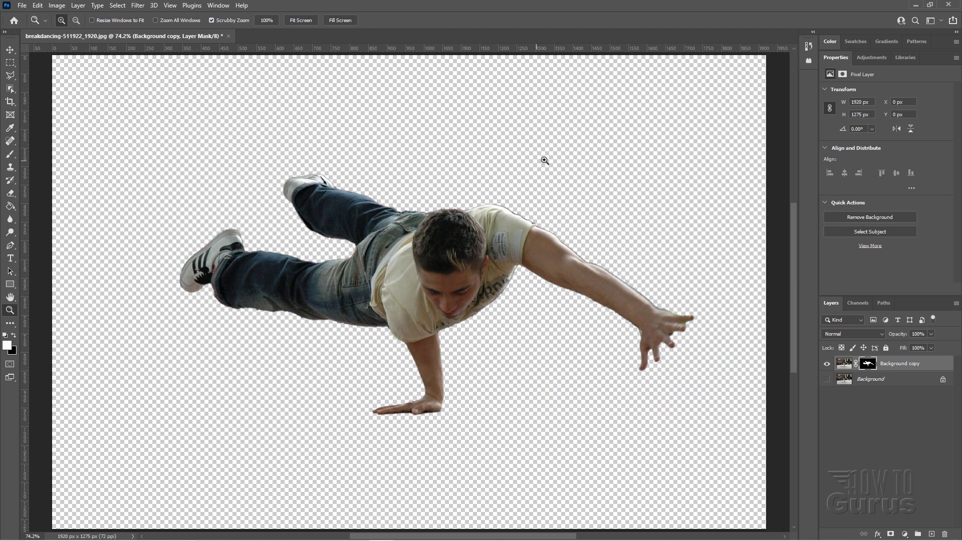
pyautogui.click(826, 380)
pyautogui.click(883, 385)
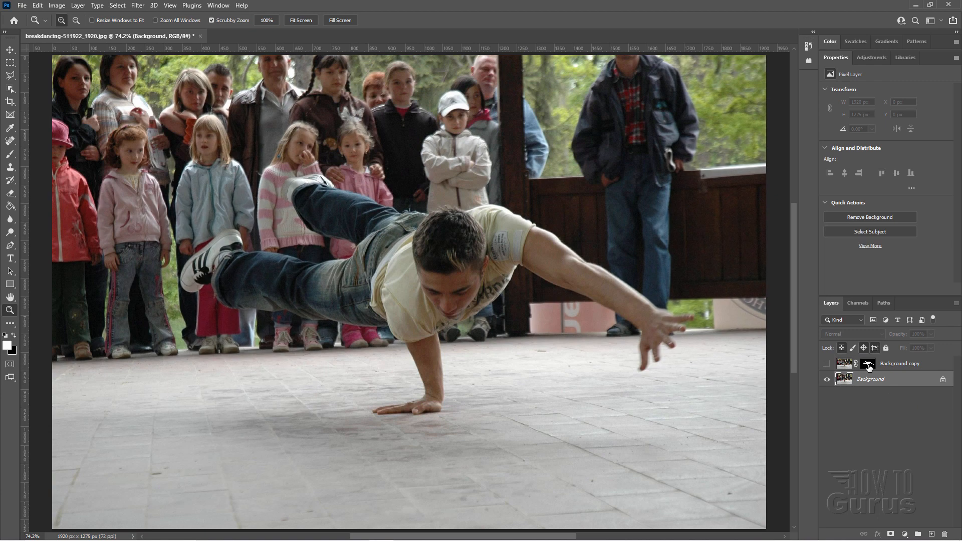
# Apply a Tilt-Shift blur to the Background layer, centering it on the floor below the supporting hand and tilting it slightly counterclockwise.
pyautogui.click(11, 50)
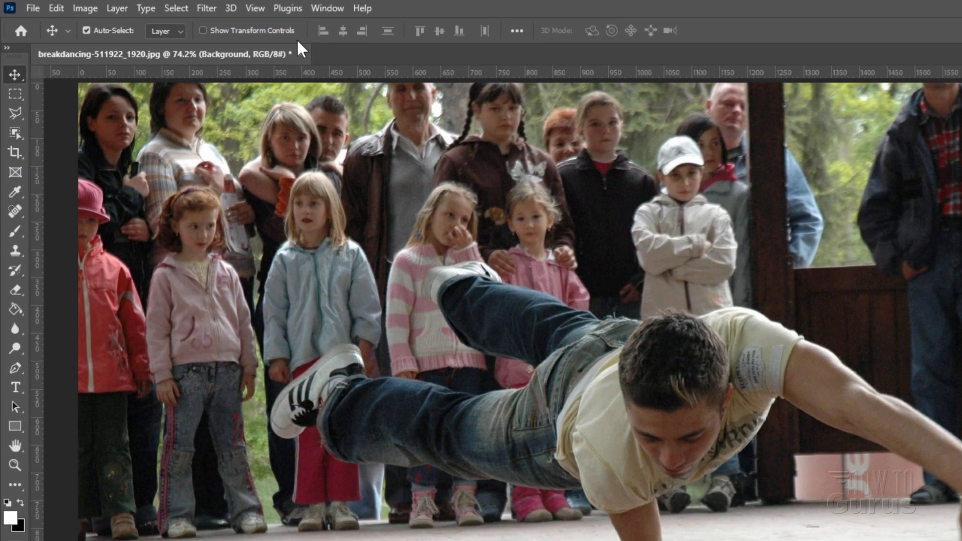
pyautogui.click(173, 7)
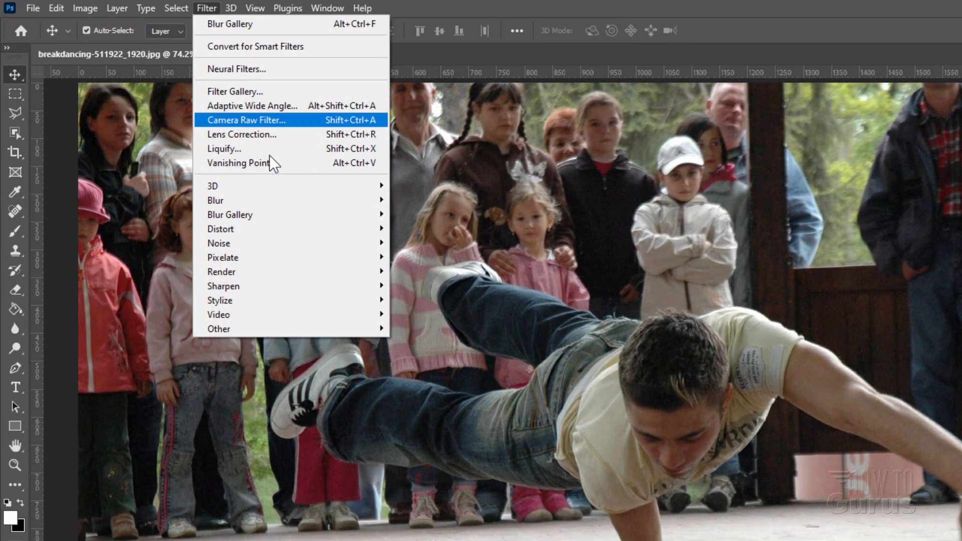
pyautogui.moveTo(269, 209)
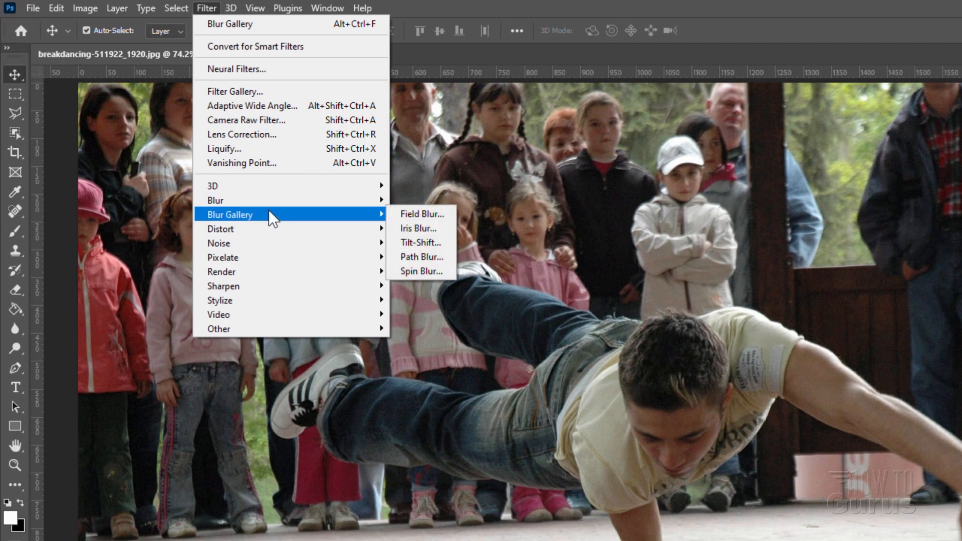
pyautogui.click(426, 242)
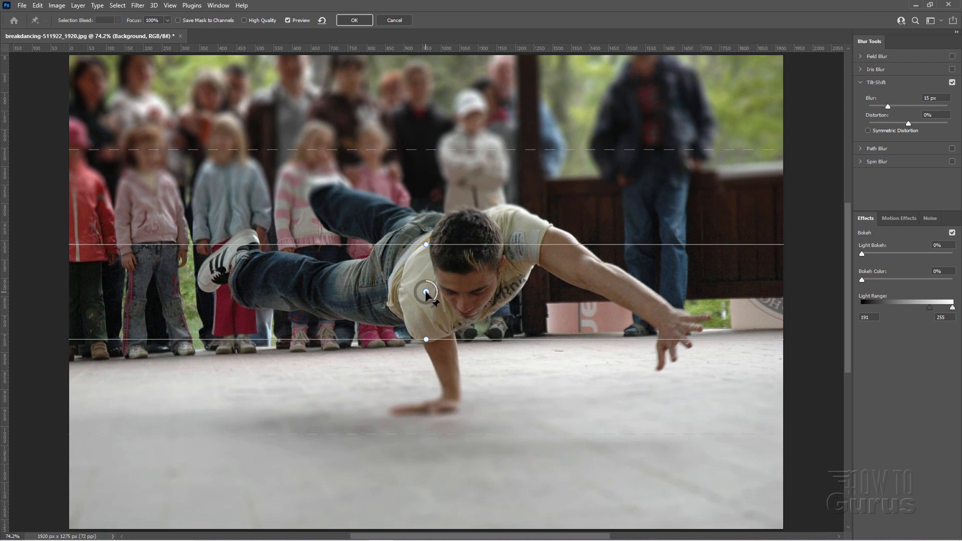
pyautogui.moveTo(427, 300); pyautogui.dragTo(429, 434)
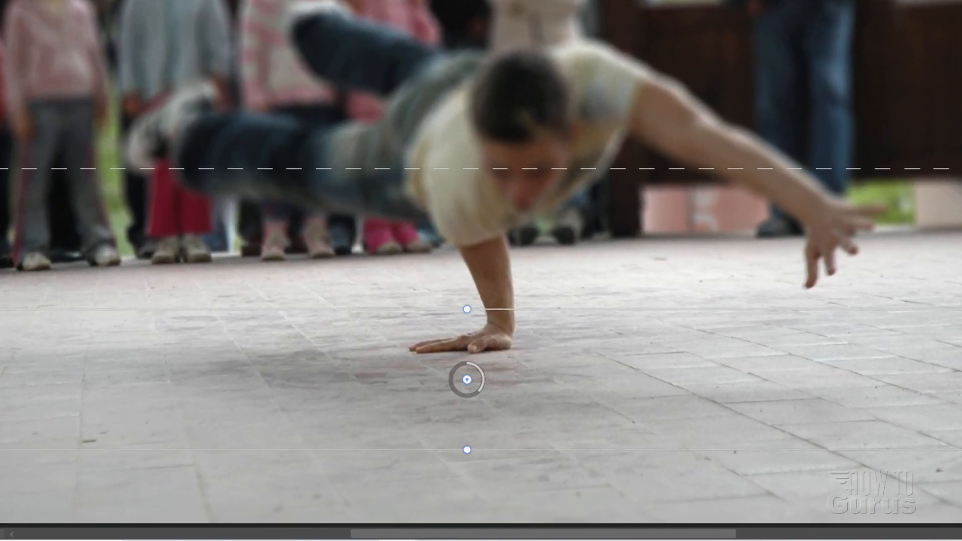
pyautogui.moveTo(466, 308); pyautogui.dragTo(466, 307)
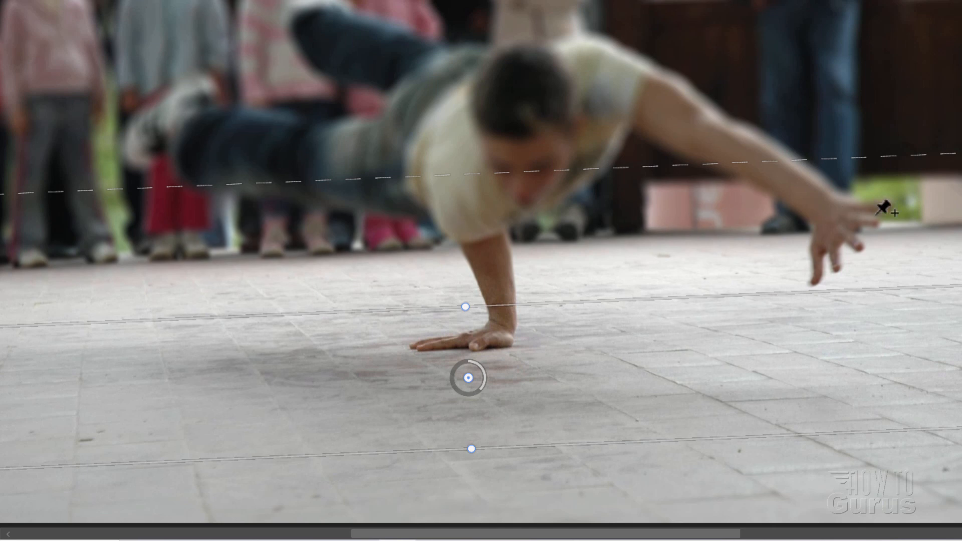
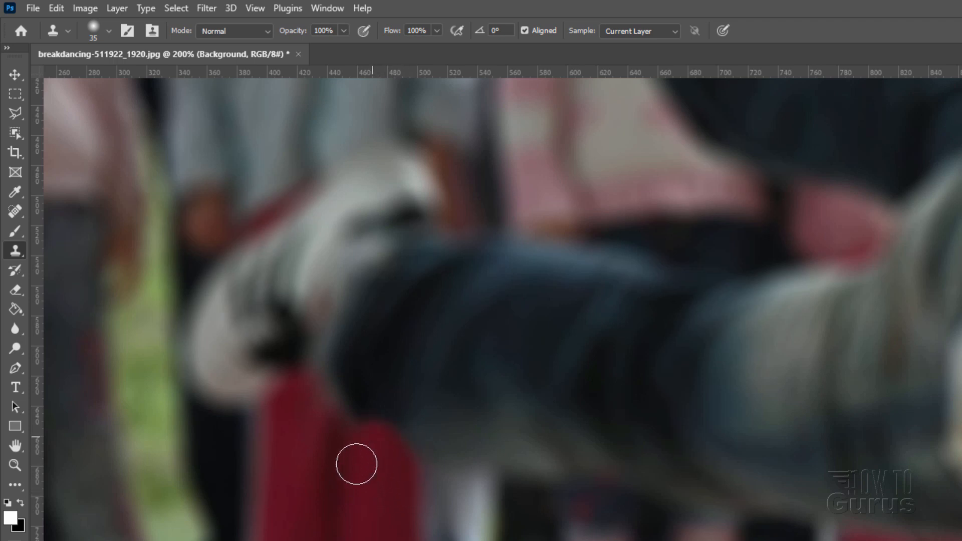
# With a 35 px Clone Stamp, clone nearby crowd pixels over the blurred fringe along the lower and upper edges of the dancer's lower leg.
pyautogui.moveTo(441, 458)
pyautogui.mouseDown()
pyautogui.moveTo(449, 492)
pyautogui.moveTo(455, 458)
pyautogui.moveTo(466, 503)
pyautogui.moveTo(467, 467)
pyautogui.moveTo(484, 501)
pyautogui.moveTo(486, 467)
pyautogui.moveTo(495, 510)
pyautogui.moveTo(496, 472)
pyautogui.moveTo(512, 500)
pyautogui.moveTo(510, 466)
pyautogui.moveTo(529, 513)
pyautogui.moveTo(535, 476)
pyautogui.moveTo(544, 506)
pyautogui.moveTo(554, 479)
pyautogui.moveTo(565, 516)
pyautogui.moveTo(570, 477)
pyautogui.moveTo(587, 504)
pyautogui.moveTo(586, 470)
pyautogui.moveTo(606, 509)
pyautogui.moveTo(604, 476)
pyautogui.moveTo(621, 518)
pyautogui.mouseUp()
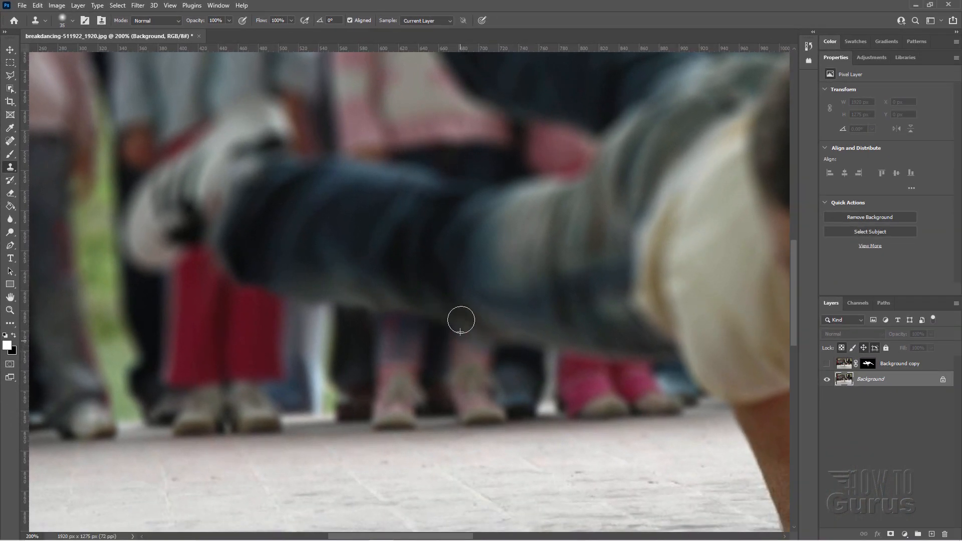
pyautogui.moveTo(498, 336); pyautogui.dragTo(584, 345)
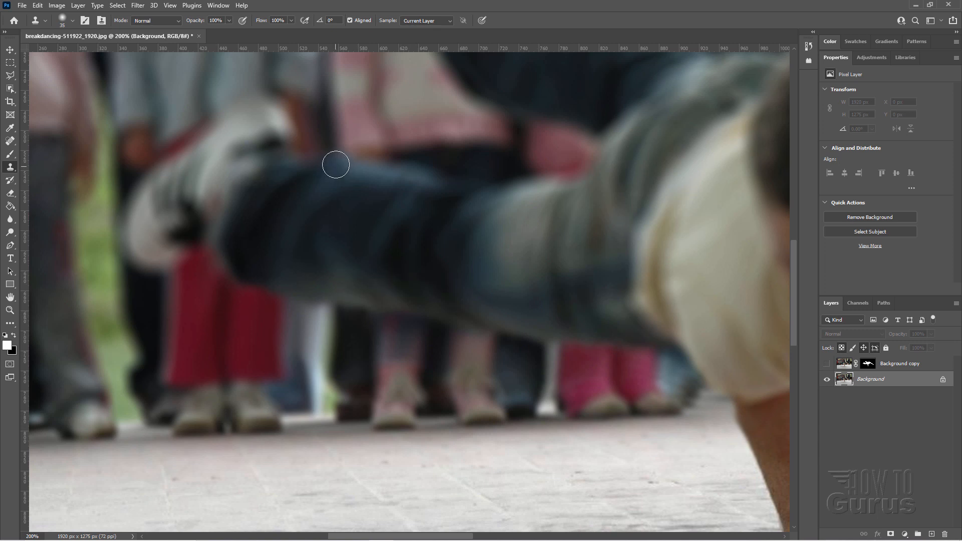
pyautogui.press('alt')
pyautogui.keyDown('alt'); pyautogui.click(328, 131); pyautogui.keyUp('alt')
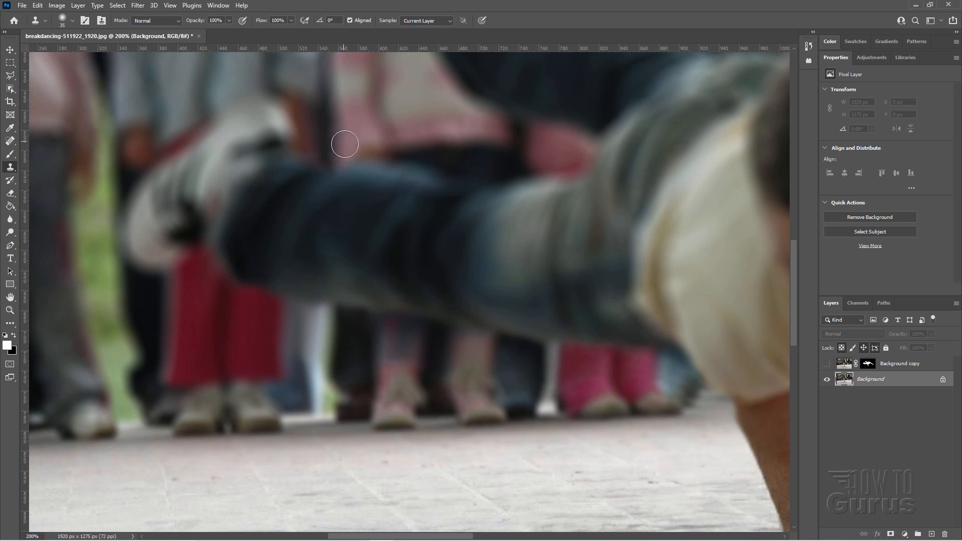
pyautogui.moveTo(358, 146)
pyautogui.mouseDown()
pyautogui.moveTo(440, 163)
pyautogui.moveTo(461, 177)
pyautogui.moveTo(468, 169)
pyautogui.moveTo(477, 179)
pyautogui.moveTo(486, 166)
pyautogui.moveTo(540, 172)
pyautogui.mouseUp()
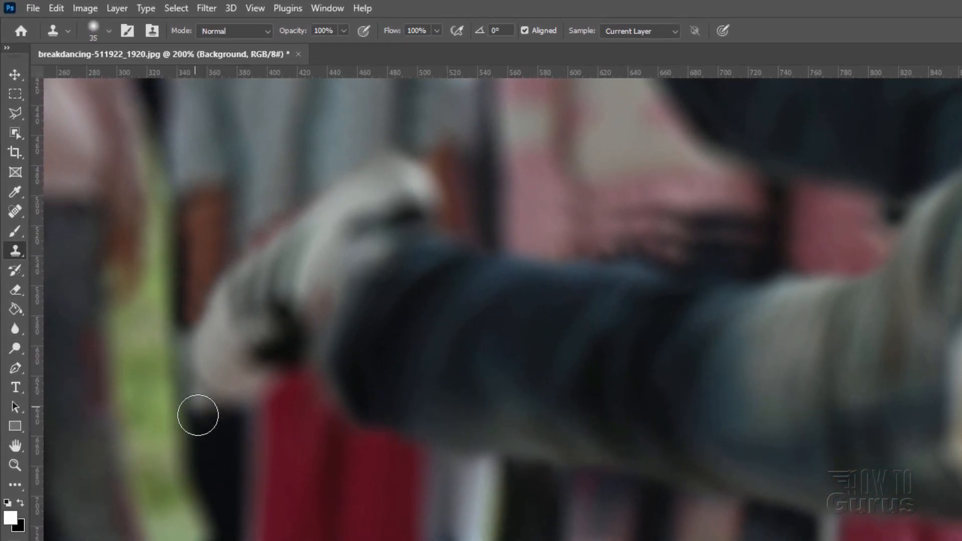
# Clone dark trouser pixels over the blurred fringe around the lower shoe's outer edge, undoing unwanted strokes.
pyautogui.moveTo(197, 414)
pyautogui.mouseDown()
pyautogui.moveTo(205, 409)
pyautogui.moveTo(182, 391)
pyautogui.moveTo(176, 338)
pyautogui.mouseUp()
pyautogui.keyDown('alt'); pyautogui.click(187, 432); pyautogui.keyUp('alt')
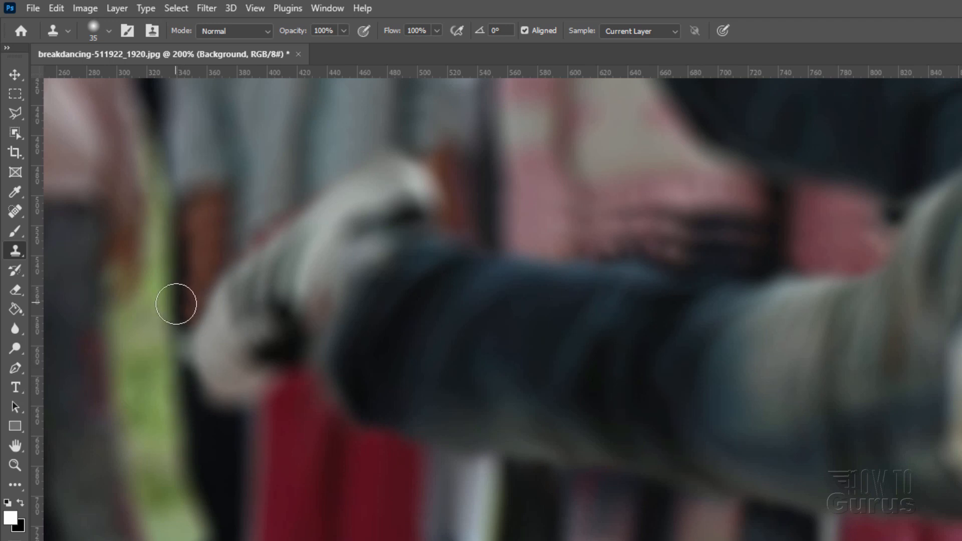
pyautogui.moveTo(176, 304)
pyautogui.mouseDown()
pyautogui.moveTo(180, 378)
pyautogui.moveTo(178, 341)
pyautogui.mouseUp()
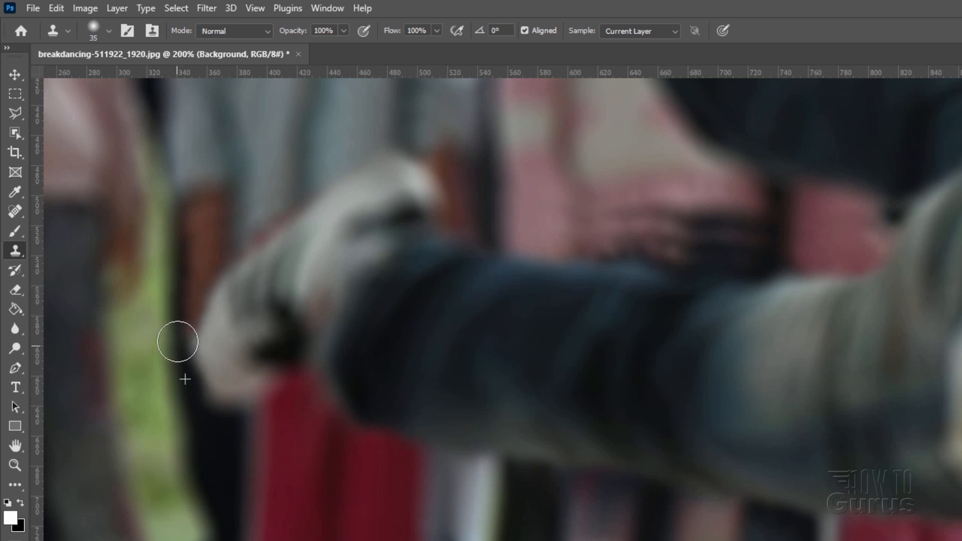
pyautogui.hotkey('ctrl', 'z')
pyautogui.keyDown('alt'); pyautogui.click(217, 441); pyautogui.keyUp('alt')
pyautogui.moveTo(211, 396); pyautogui.dragTo(214, 405)
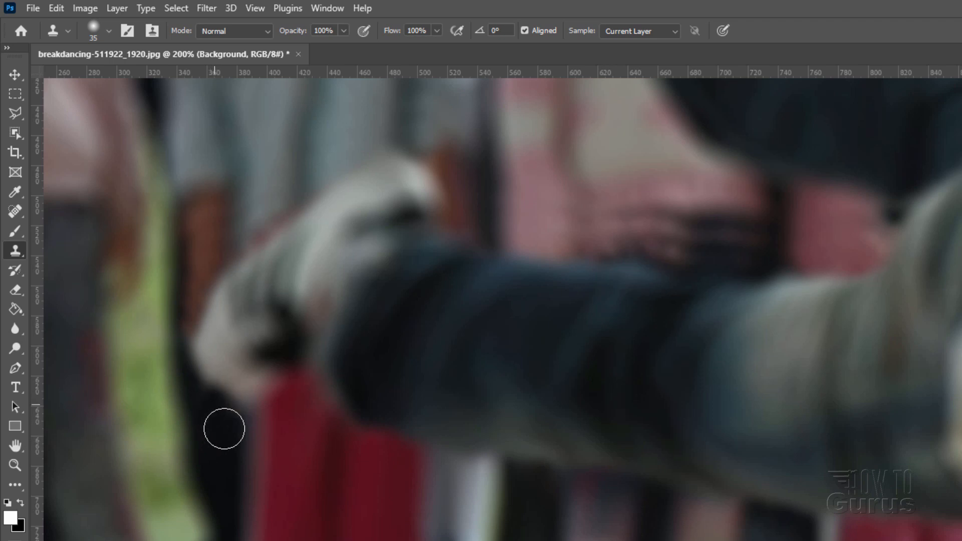
pyautogui.hotkey('ctrl', 'z')
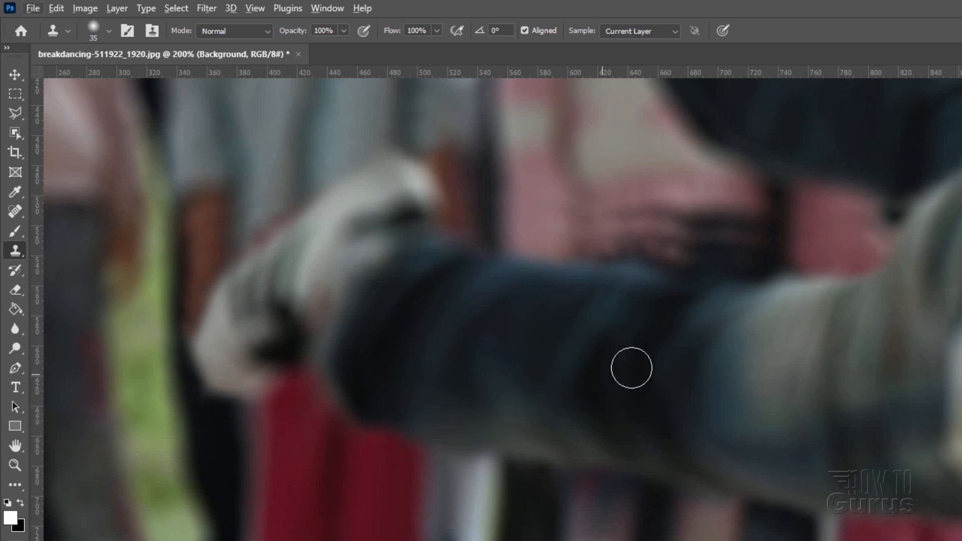
# Clone neighbouring clothing pixels over the blurred edge beneath the upper leg and beside its shoe.
pyautogui.press('space')
pyautogui.moveTo(679, 351)
pyautogui.mouseDown()
pyautogui.moveTo(507, 457)
pyautogui.moveTo(453, 449)
pyautogui.moveTo(467, 472)
pyautogui.moveTo(447, 532)
pyautogui.moveTo(430, 530)
pyautogui.mouseUp()
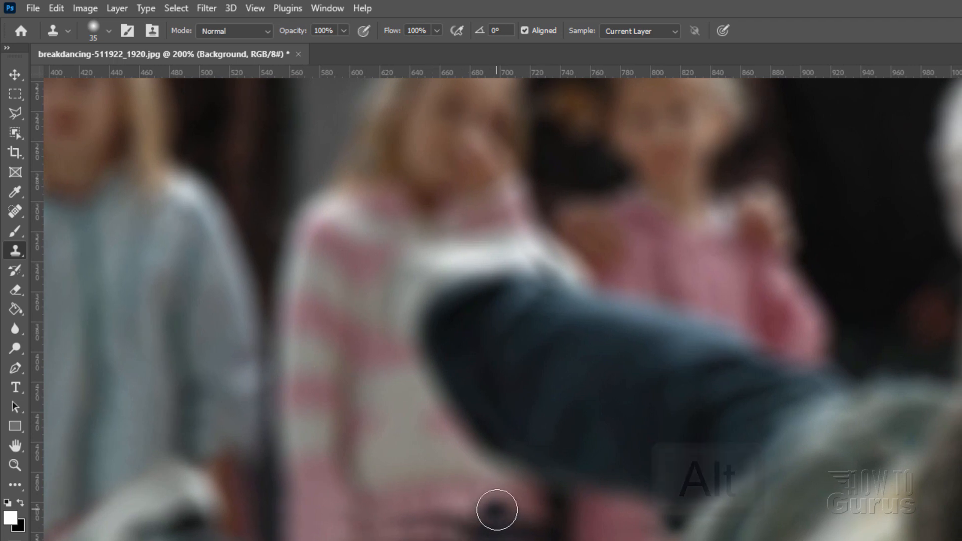
pyautogui.press('alt')
pyautogui.moveTo(566, 472); pyautogui.dragTo(604, 488)
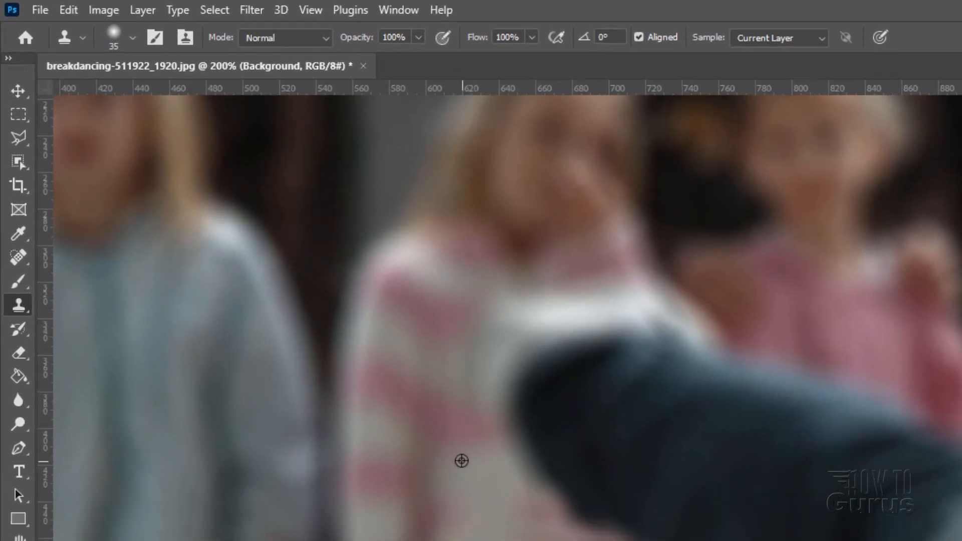
pyautogui.keyDown('alt'); pyautogui.click(452, 451); pyautogui.keyUp('alt')
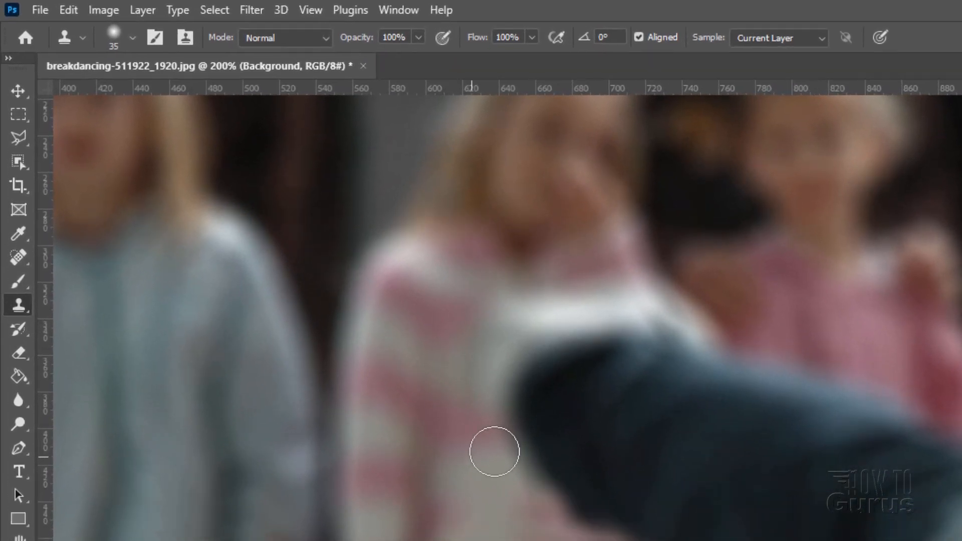
pyautogui.moveTo(510, 444)
pyautogui.mouseDown()
pyautogui.moveTo(496, 472)
pyautogui.moveTo(519, 464)
pyautogui.mouseUp()
# Clone the pink and white stripes of the girl's sweater over the haze beside the blurred upper shoe.
pyautogui.press('alt')
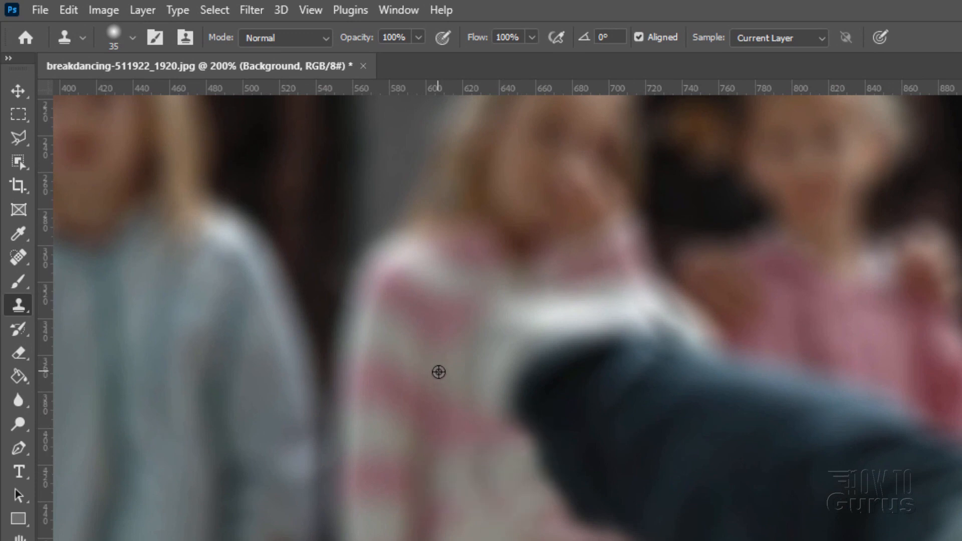
pyautogui.keyDown('alt'); pyautogui.click(438, 372); pyautogui.keyUp('alt')
pyautogui.moveTo(470, 380); pyautogui.dragTo(488, 378)
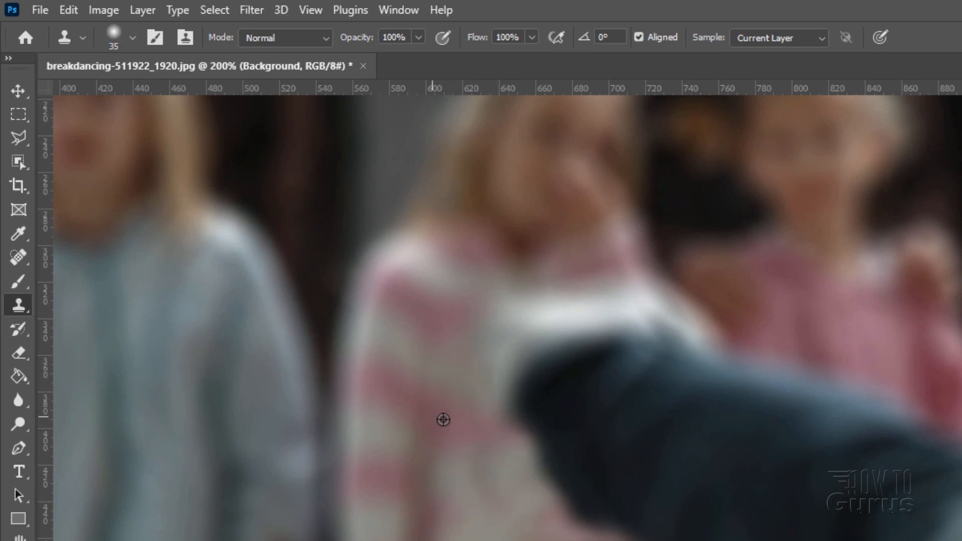
pyautogui.keyDown('alt'); pyautogui.click(444, 419); pyautogui.keyUp('alt')
pyautogui.moveTo(471, 424); pyautogui.dragTo(475, 420)
pyautogui.moveTo(473, 293); pyautogui.dragTo(519, 320)
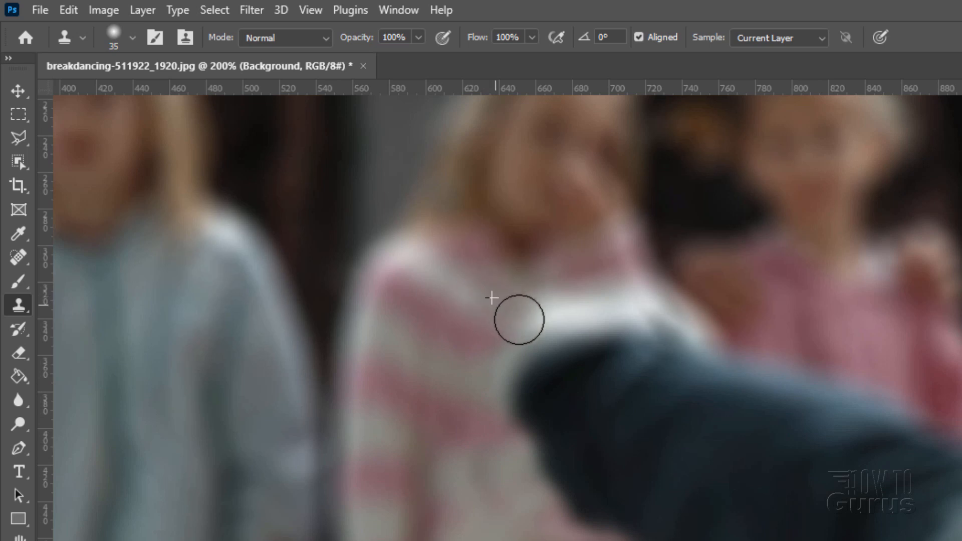
# Clone sweater and collar pixels over the blurred haze above the upper shoe, resampling at the neighbouring child's hand.
pyautogui.press('alt')
pyautogui.keyDown('alt'); pyautogui.click(495, 275); pyautogui.keyUp('alt')
pyautogui.moveTo(507, 286)
pyautogui.mouseDown()
pyautogui.moveTo(573, 296)
pyautogui.moveTo(596, 286)
pyautogui.moveTo(585, 279)
pyautogui.moveTo(571, 289)
pyautogui.moveTo(584, 275)
pyautogui.moveTo(597, 284)
pyautogui.moveTo(625, 272)
pyautogui.mouseUp()
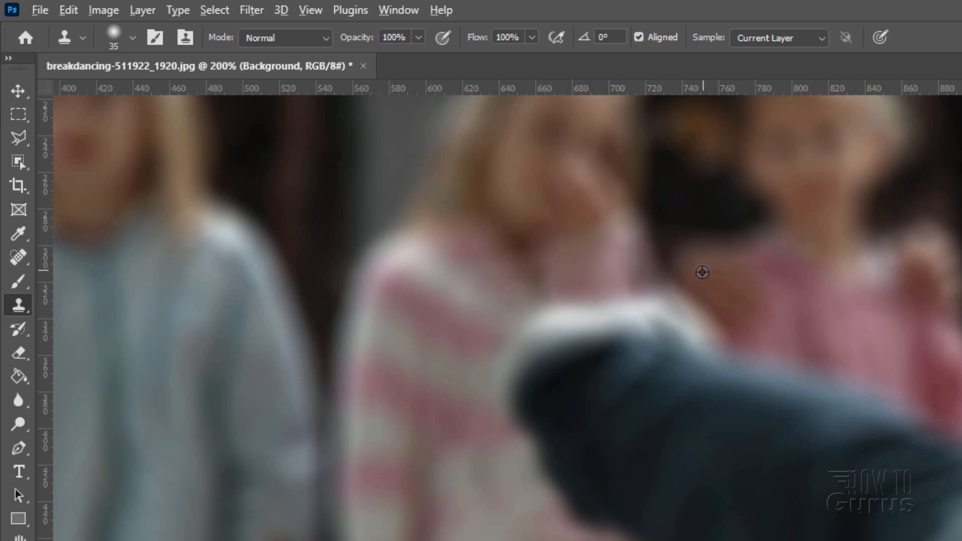
pyautogui.keyDown('alt'); pyautogui.click(700, 271); pyautogui.keyUp('alt')
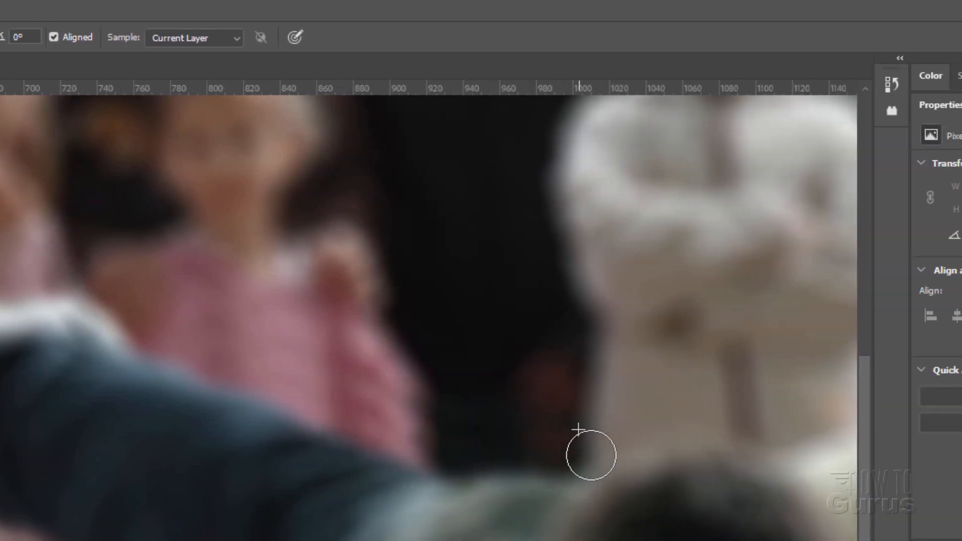
# Clone background pixels inward over the blurred upper edge of the dancer's shoulder and outstretched arm, down to the hand.
pyautogui.press('space')
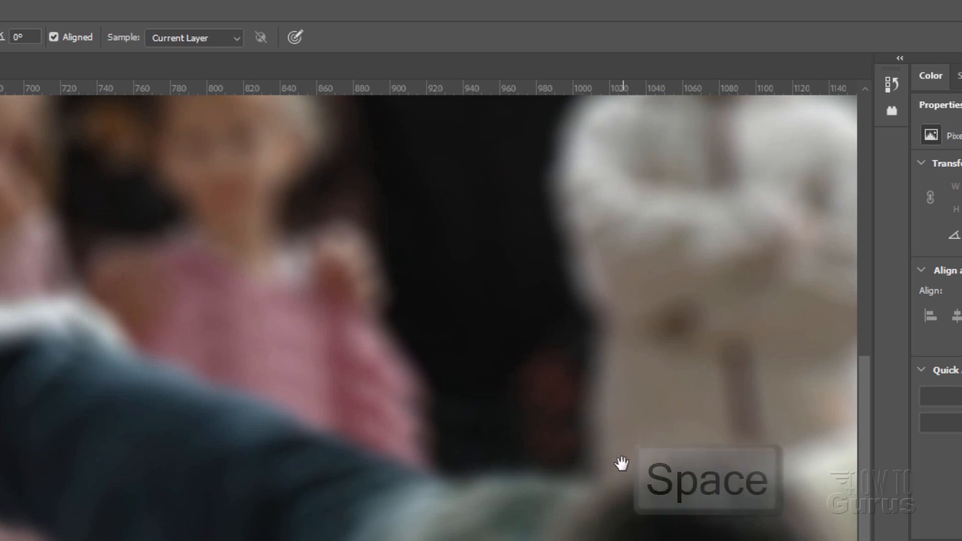
pyautogui.moveTo(621, 459)
pyautogui.mouseDown()
pyautogui.moveTo(468, 469)
pyautogui.moveTo(26, 445)
pyautogui.moveTo(183, 453)
pyautogui.moveTo(251, 412)
pyautogui.mouseUp()
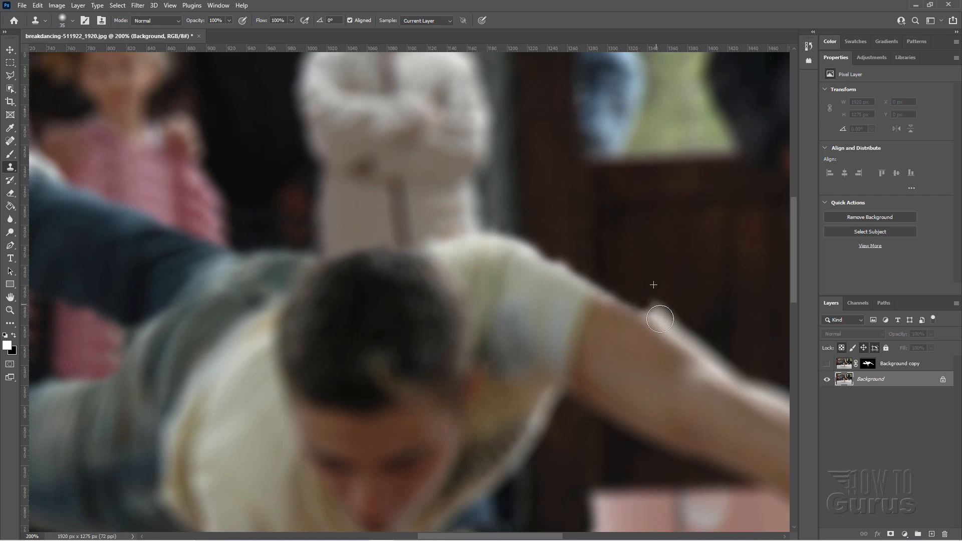
pyautogui.moveTo(661, 319)
pyautogui.mouseDown()
pyautogui.moveTo(702, 338)
pyautogui.moveTo(740, 383)
pyautogui.moveTo(544, 286)
pyautogui.moveTo(399, 238)
pyautogui.mouseUp()
pyautogui.press('space')
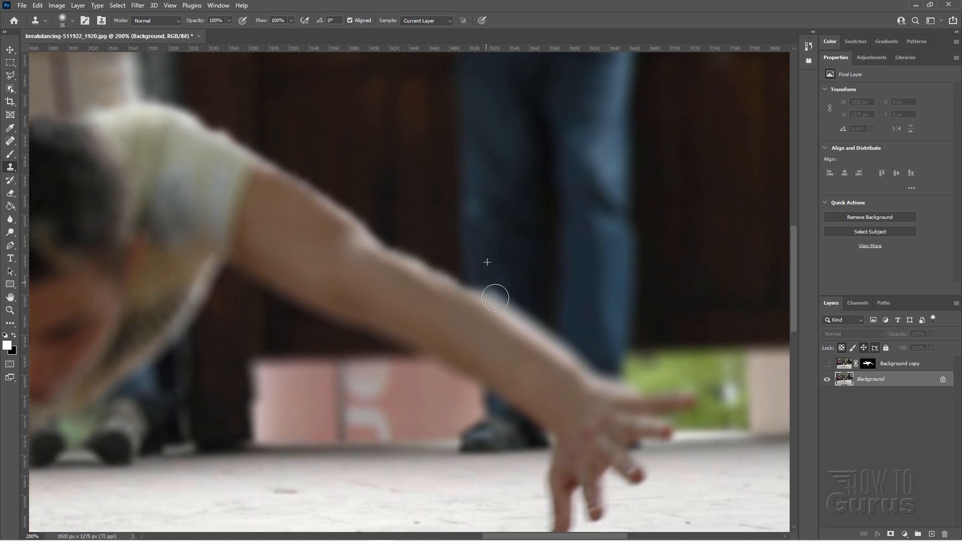
pyautogui.moveTo(495, 299)
pyautogui.mouseDown()
pyautogui.moveTo(525, 317)
pyautogui.moveTo(537, 301)
pyautogui.moveTo(551, 318)
pyautogui.moveTo(556, 344)
pyautogui.moveTo(560, 328)
pyautogui.moveTo(576, 355)
pyautogui.moveTo(578, 343)
pyautogui.moveTo(588, 363)
pyautogui.moveTo(593, 351)
pyautogui.moveTo(601, 375)
pyautogui.moveTo(610, 365)
pyautogui.moveTo(619, 384)
pyautogui.moveTo(606, 387)
pyautogui.moveTo(677, 391)
pyautogui.mouseUp()
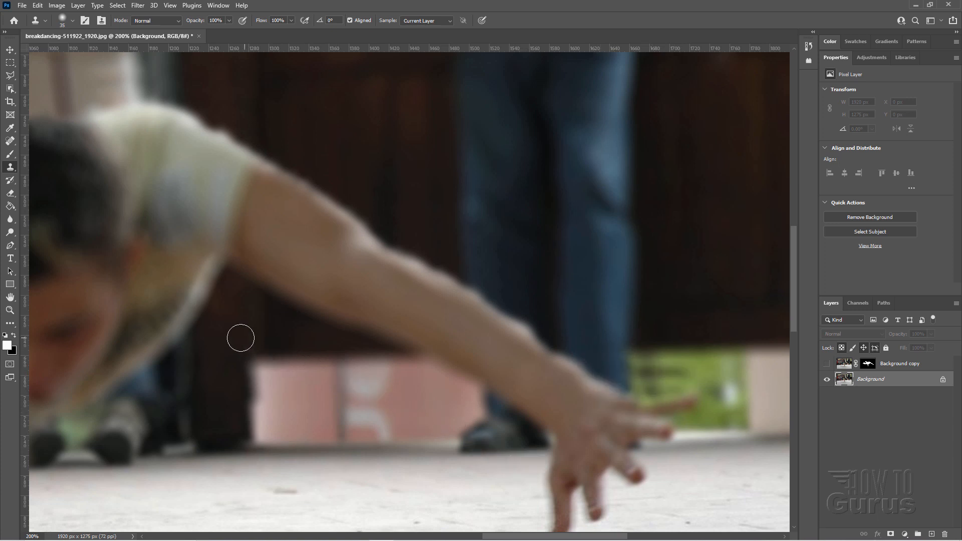
# Clone dark wood over the blurred underside of the outstretched arm and cover the stray pink patch beneath it.
pyautogui.press('alt')
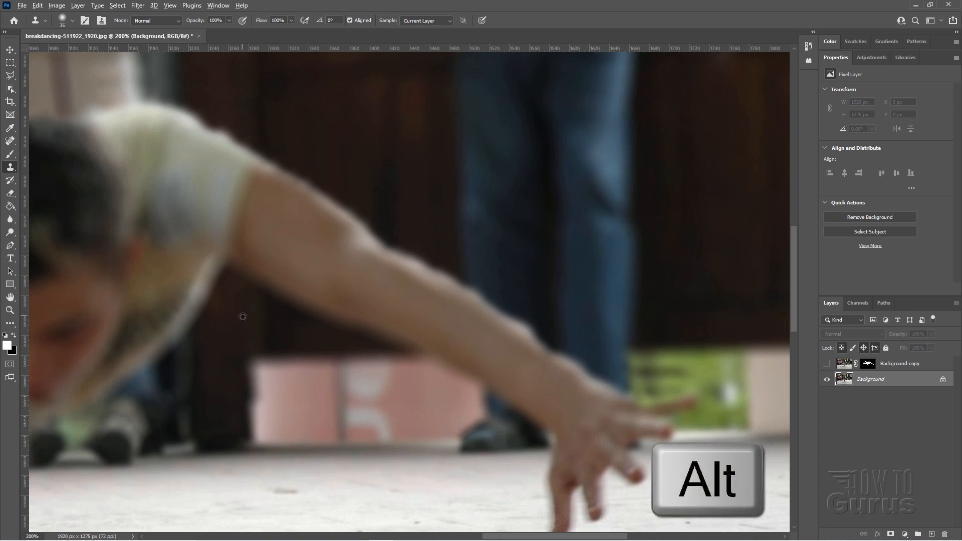
pyautogui.keyDown('alt'); pyautogui.click(243, 317); pyautogui.keyUp('alt')
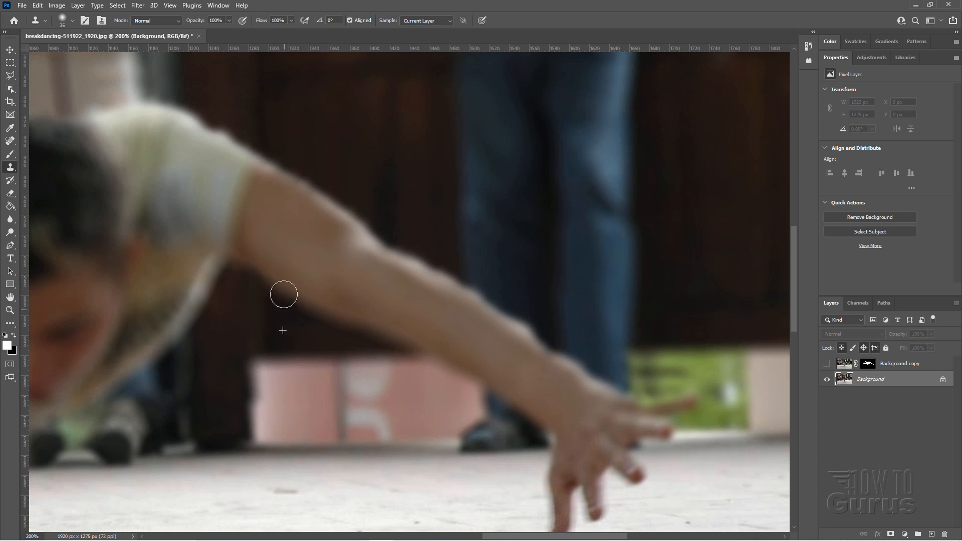
pyautogui.moveTo(284, 294)
pyautogui.mouseDown()
pyautogui.moveTo(275, 307)
pyautogui.moveTo(310, 314)
pyautogui.mouseUp()
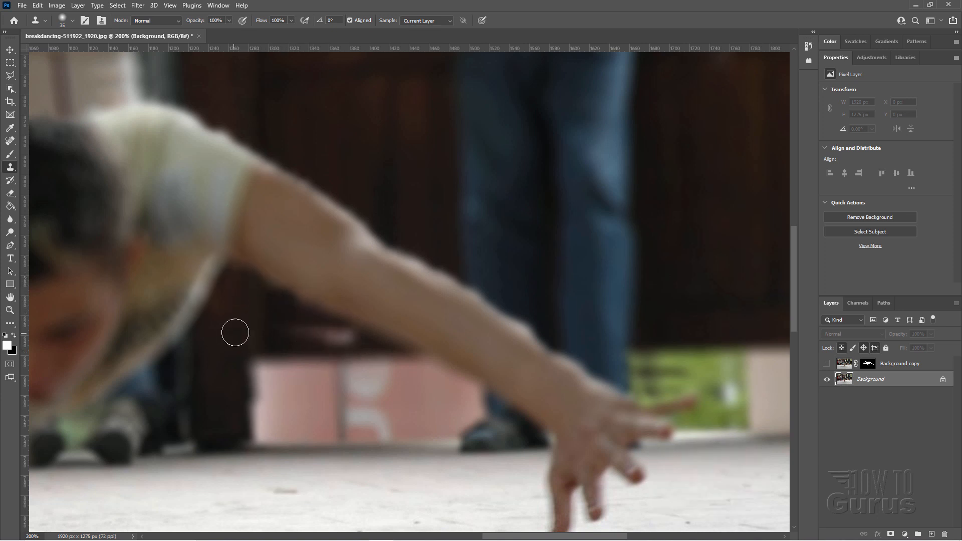
pyautogui.keyDown('alt'); pyautogui.click(362, 144); pyautogui.keyUp('alt')
pyautogui.click(342, 338)
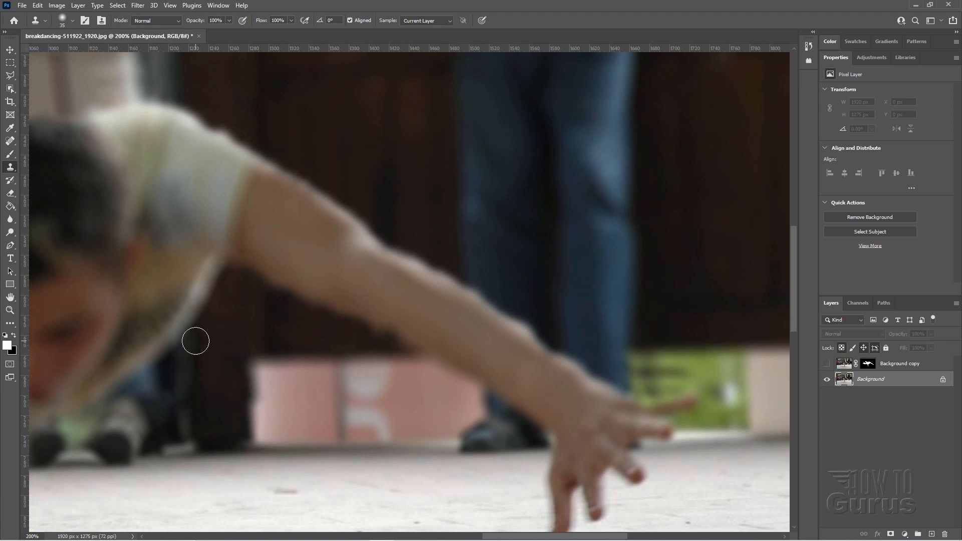
# Clone dark background over the blurred lower edge of the dancer's shirt, from the armpit down towards his chin.
pyautogui.moveTo(196, 341)
pyautogui.mouseDown()
pyautogui.moveTo(195, 323)
pyautogui.moveTo(216, 313)
pyautogui.mouseUp()
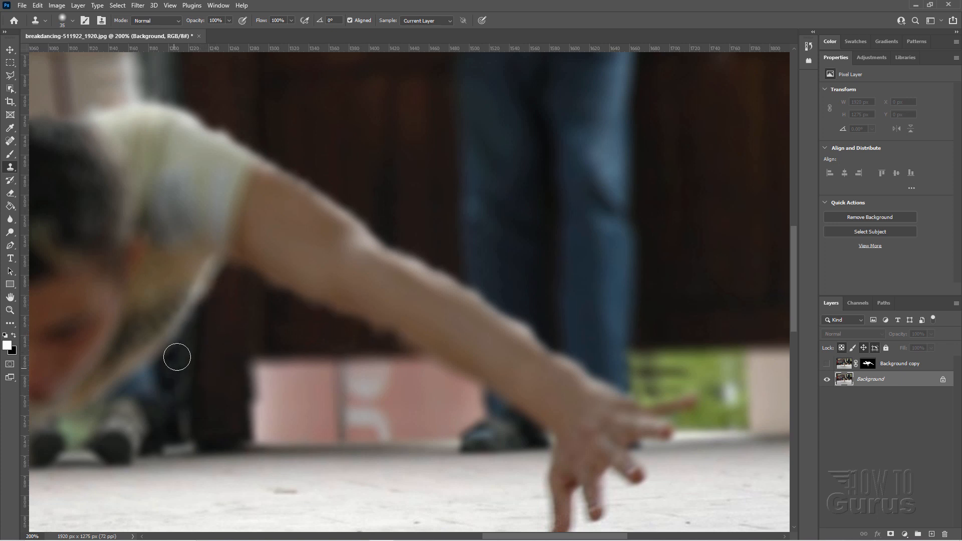
pyautogui.moveTo(144, 372); pyautogui.dragTo(116, 392)
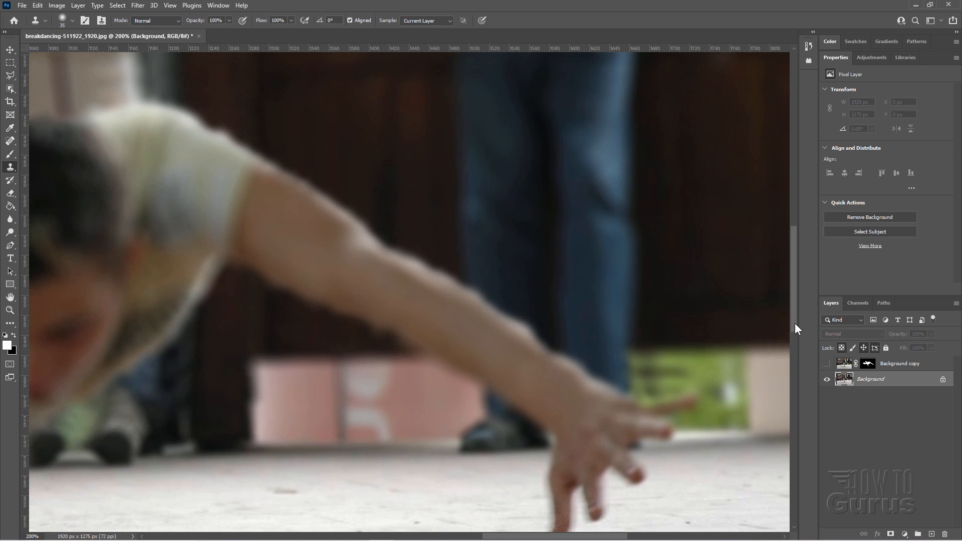
# Clone light pavement over the blurred downward-pointing fingers of the outstretched hand, up to the ground line.
pyautogui.moveTo(795, 323); pyautogui.dragTo(802, 348)
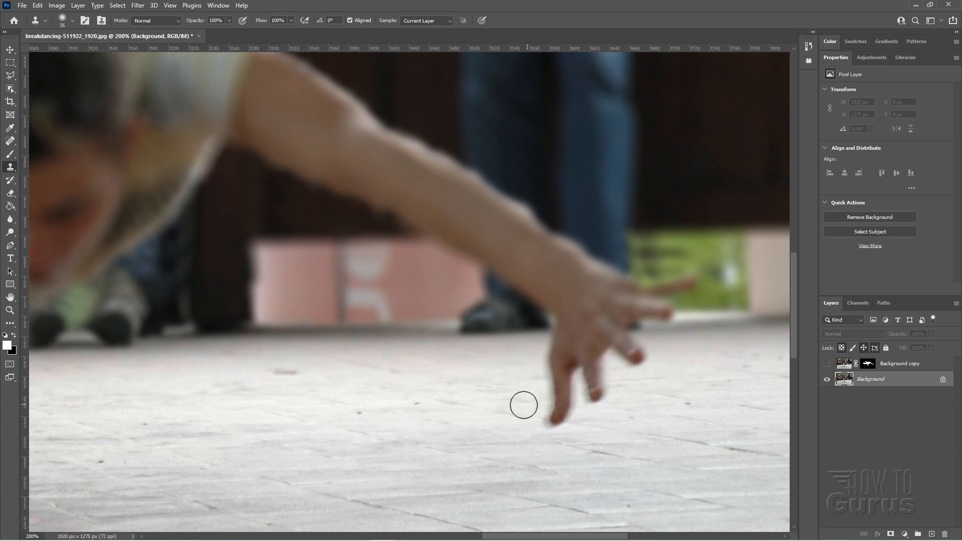
pyautogui.moveTo(548, 400)
pyautogui.mouseDown()
pyautogui.moveTo(568, 396)
pyautogui.moveTo(556, 421)
pyautogui.mouseUp()
pyautogui.moveTo(583, 389)
pyautogui.mouseDown()
pyautogui.moveTo(555, 377)
pyautogui.moveTo(578, 366)
pyautogui.moveTo(587, 384)
pyautogui.moveTo(610, 382)
pyautogui.moveTo(598, 401)
pyautogui.mouseUp()
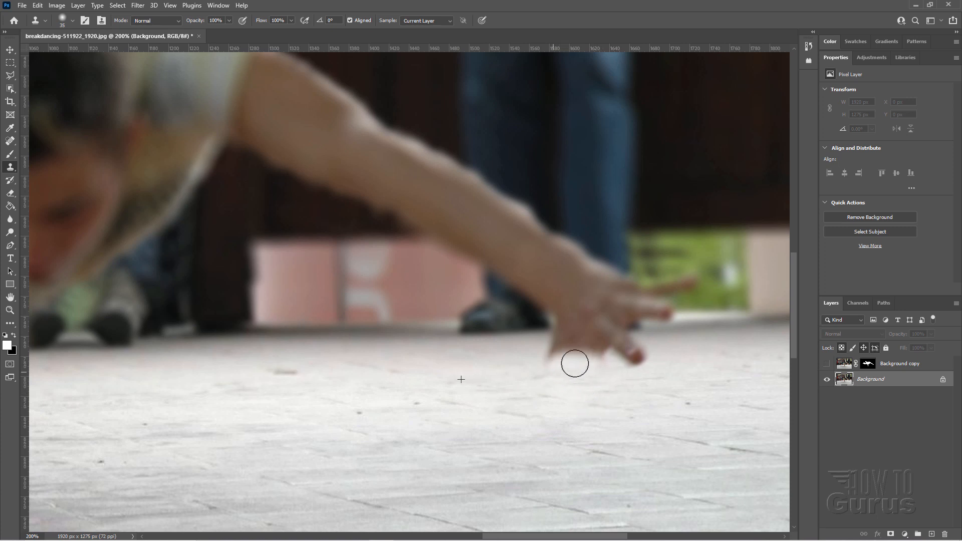
pyautogui.moveTo(575, 363)
pyautogui.mouseDown()
pyautogui.moveTo(556, 343)
pyautogui.moveTo(621, 337)
pyautogui.moveTo(584, 346)
pyautogui.moveTo(619, 343)
pyautogui.moveTo(593, 360)
pyautogui.moveTo(650, 358)
pyautogui.moveTo(637, 356)
pyautogui.moveTo(645, 394)
pyautogui.moveTo(646, 352)
pyautogui.moveTo(658, 350)
pyautogui.moveTo(644, 348)
pyautogui.moveTo(645, 366)
pyautogui.moveTo(631, 342)
pyautogui.moveTo(659, 340)
pyautogui.moveTo(630, 360)
pyautogui.moveTo(688, 339)
pyautogui.moveTo(664, 340)
pyautogui.moveTo(724, 354)
pyautogui.moveTo(639, 345)
pyautogui.mouseUp()
pyautogui.keyDown('alt'); pyautogui.click(701, 342); pyautogui.keyUp('alt')
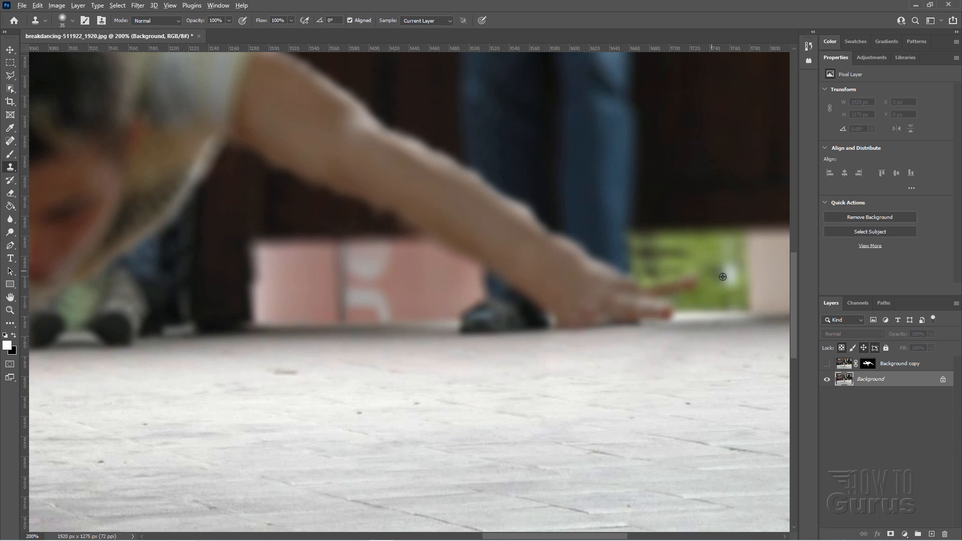
# Clone green foliage and the pale ground edge over the remaining fingertips of the outstretched hand.
pyautogui.moveTo(704, 286); pyautogui.dragTo(675, 285)
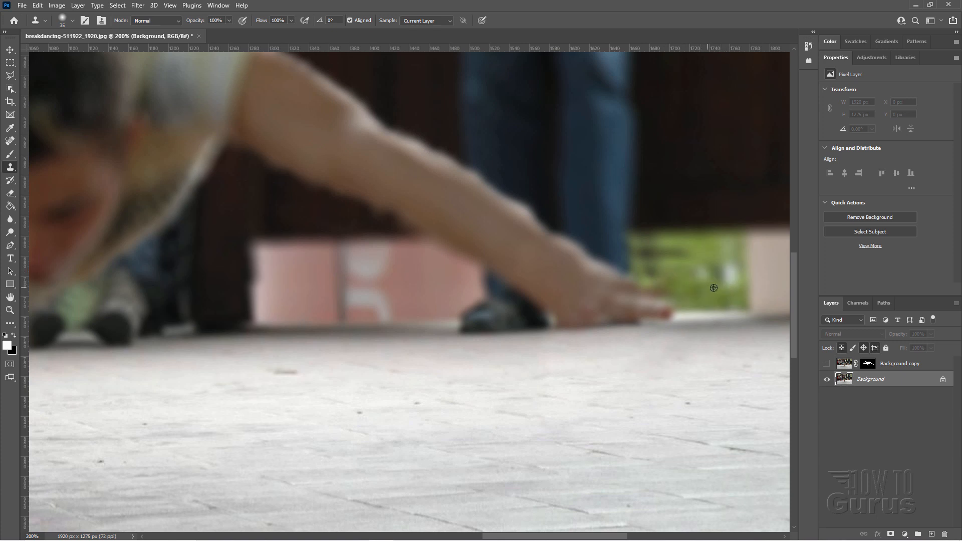
pyautogui.keyDown('alt'); pyautogui.click(706, 314); pyautogui.keyUp('alt')
pyautogui.click(671, 317)
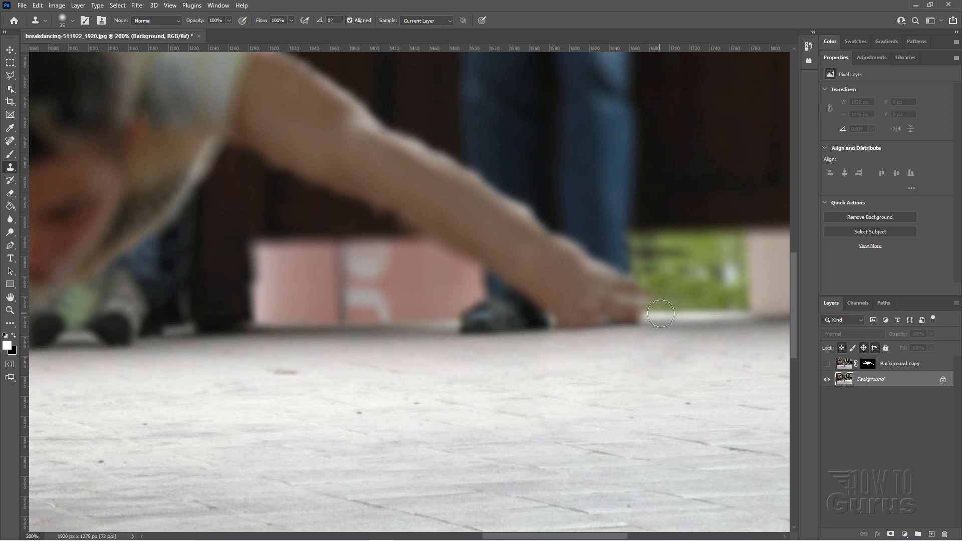
# Clone the ground over the right edge of the dancer's supporting arm, from the shirt sleeve down to the wrist.
pyautogui.moveTo(386, 416); pyautogui.dragTo(495, 402)
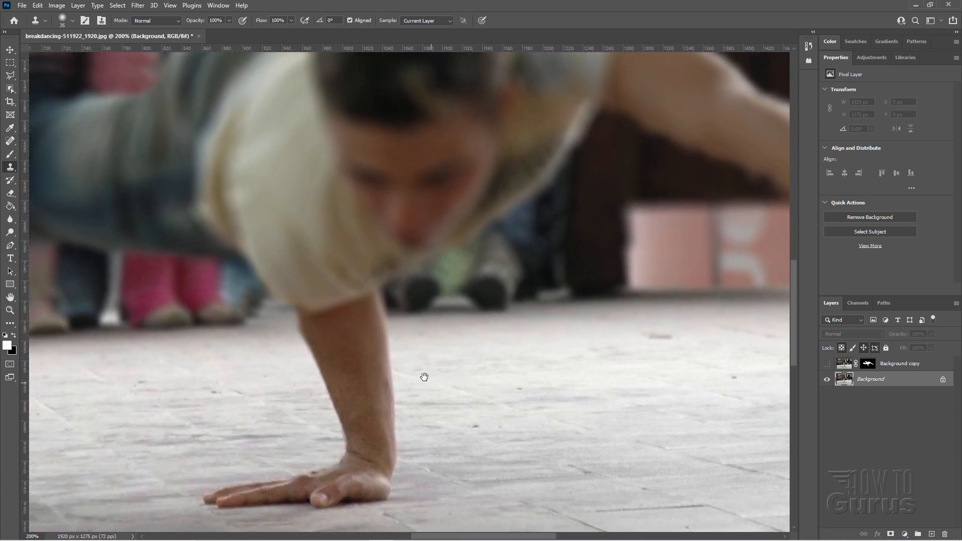
pyautogui.moveTo(423, 378); pyautogui.dragTo(439, 346)
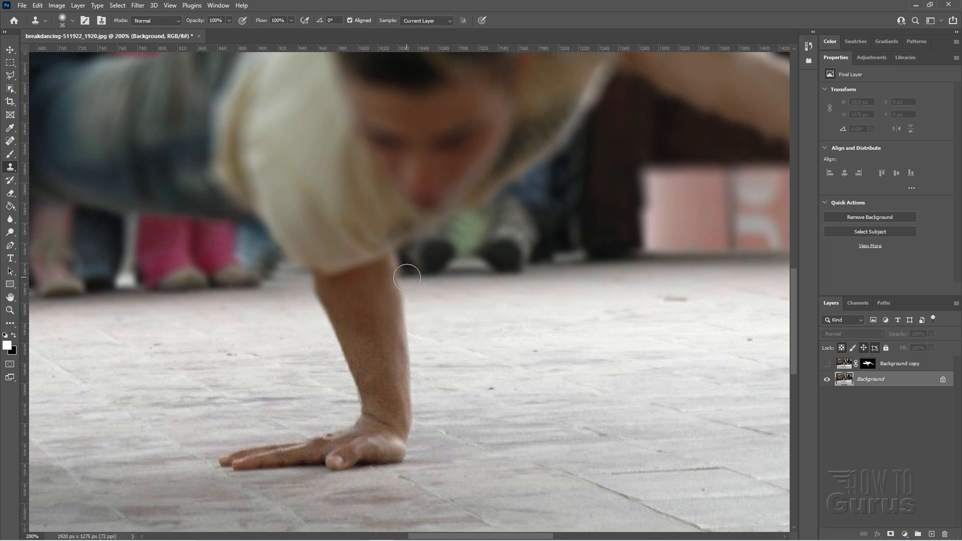
pyautogui.moveTo(396, 271); pyautogui.dragTo(393, 261)
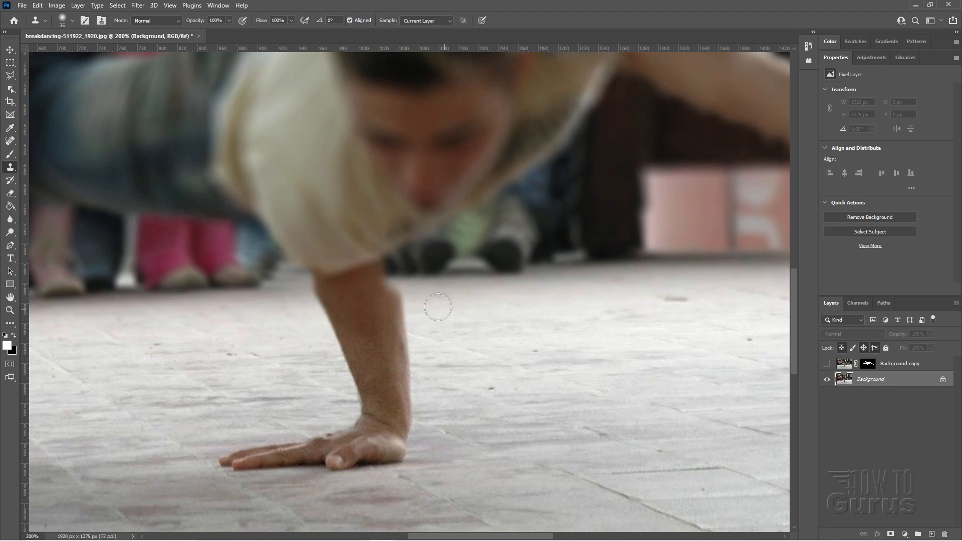
pyautogui.moveTo(403, 297)
pyautogui.mouseDown()
pyautogui.moveTo(403, 330)
pyautogui.moveTo(419, 343)
pyautogui.moveTo(396, 345)
pyautogui.moveTo(419, 412)
pyautogui.moveTo(417, 444)
pyautogui.mouseUp()
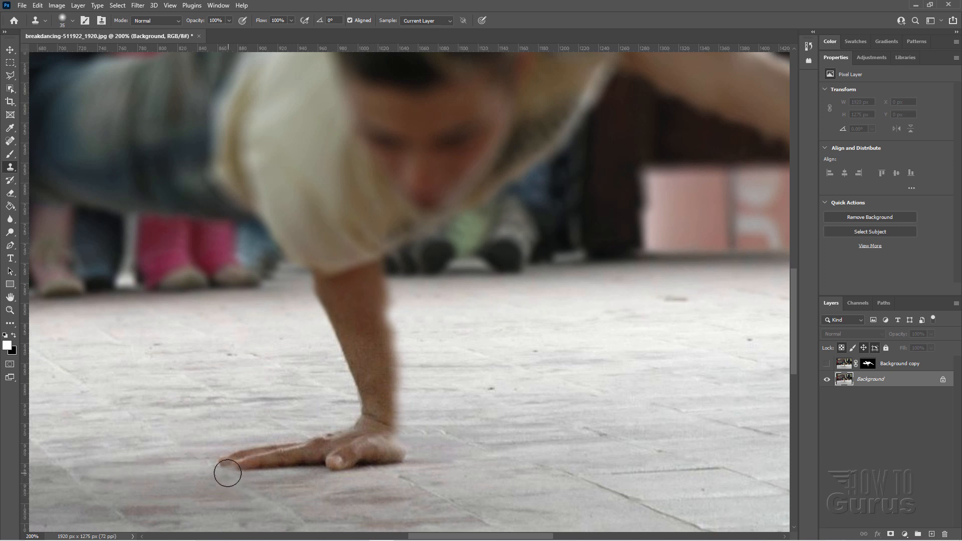
# Clone pavement over the supporting hand and its fingers, and inward over the left edge of the supporting arm.
pyautogui.moveTo(228, 473)
pyautogui.mouseDown()
pyautogui.moveTo(392, 462)
pyautogui.moveTo(333, 468)
pyautogui.moveTo(409, 456)
pyautogui.moveTo(381, 456)
pyautogui.moveTo(398, 441)
pyautogui.mouseUp()
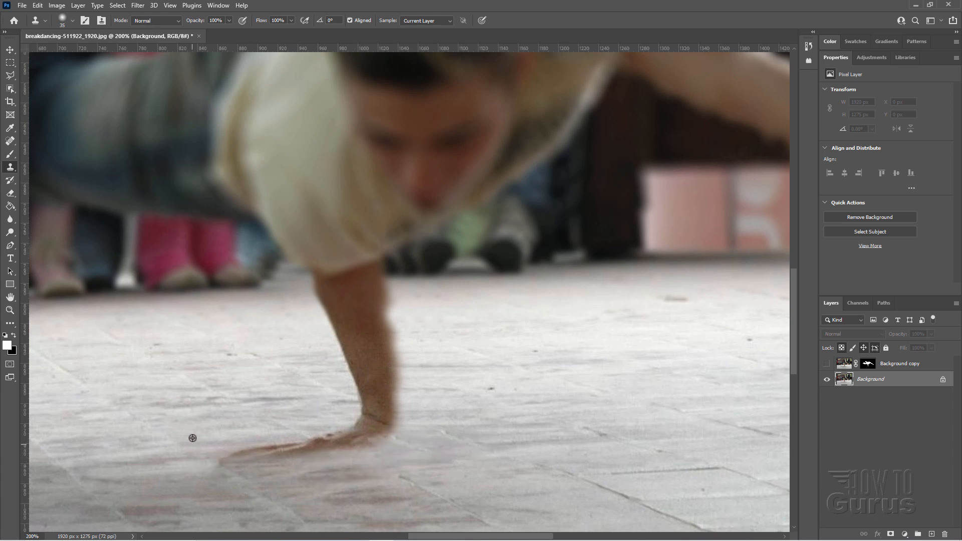
pyautogui.moveTo(210, 457)
pyautogui.mouseDown()
pyautogui.moveTo(315, 440)
pyautogui.moveTo(302, 453)
pyautogui.moveTo(339, 446)
pyautogui.moveTo(332, 438)
pyautogui.mouseUp()
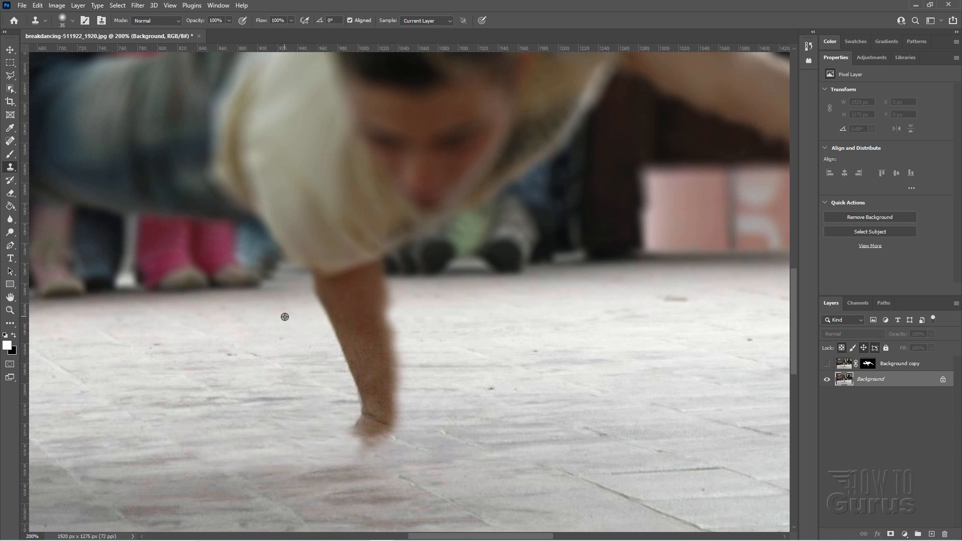
pyautogui.moveTo(303, 306)
pyautogui.mouseDown()
pyautogui.moveTo(339, 329)
pyautogui.moveTo(316, 314)
pyautogui.moveTo(327, 310)
pyautogui.moveTo(315, 300)
pyautogui.moveTo(301, 333)
pyautogui.moveTo(341, 334)
pyautogui.moveTo(319, 345)
pyautogui.moveTo(347, 366)
pyautogui.moveTo(330, 369)
pyautogui.moveTo(346, 355)
pyautogui.moveTo(325, 368)
pyautogui.moveTo(363, 373)
pyautogui.moveTo(343, 393)
pyautogui.moveTo(365, 393)
pyautogui.moveTo(356, 431)
pyautogui.moveTo(357, 402)
pyautogui.moveTo(301, 331)
pyautogui.moveTo(298, 272)
pyautogui.moveTo(307, 320)
pyautogui.mouseUp()
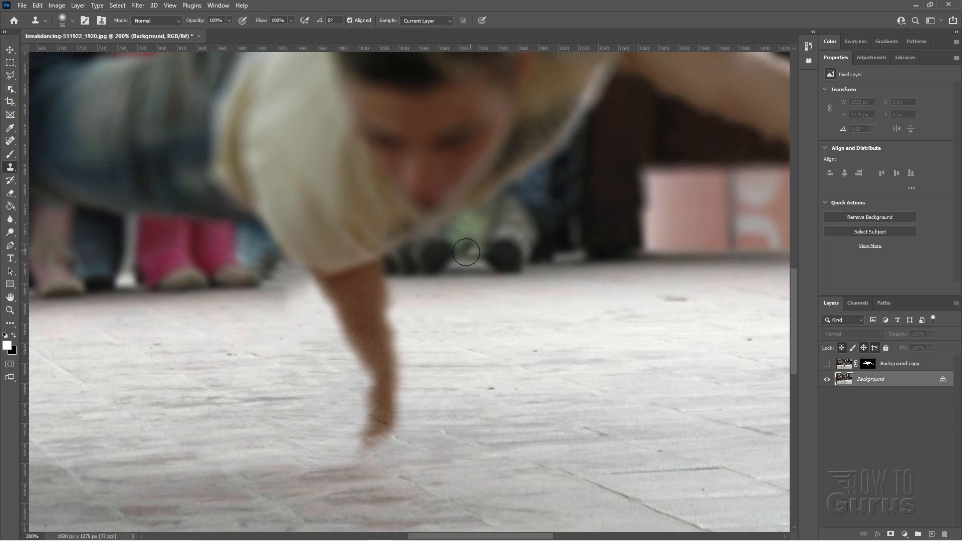
# Fit the whole image on screen and make the masked Background copy layer visible again.
pyautogui.click(10, 310)
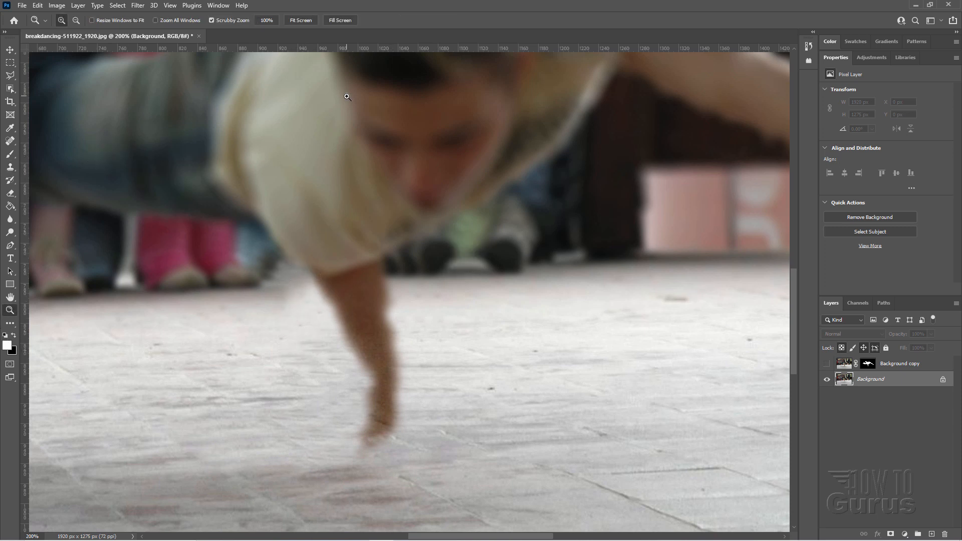
pyautogui.click(300, 23)
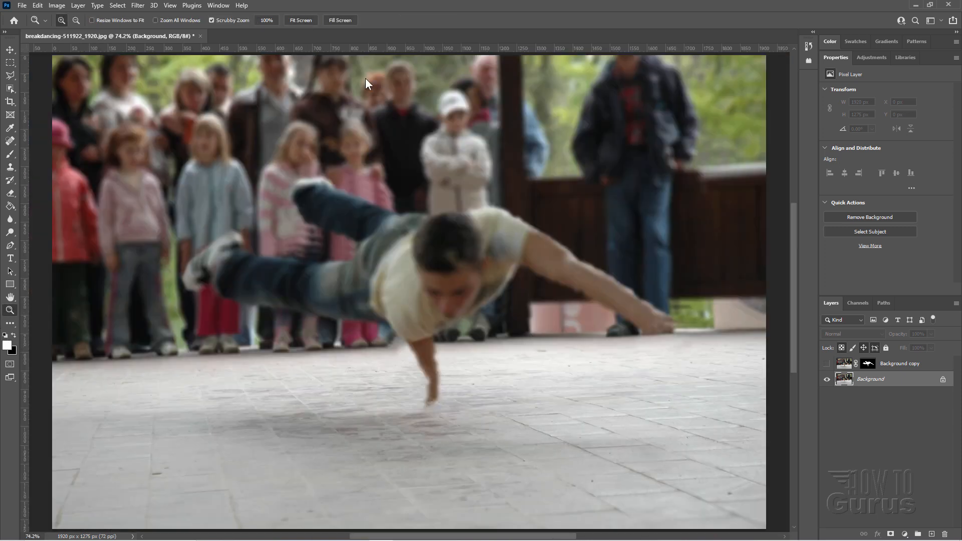
pyautogui.click(828, 364)
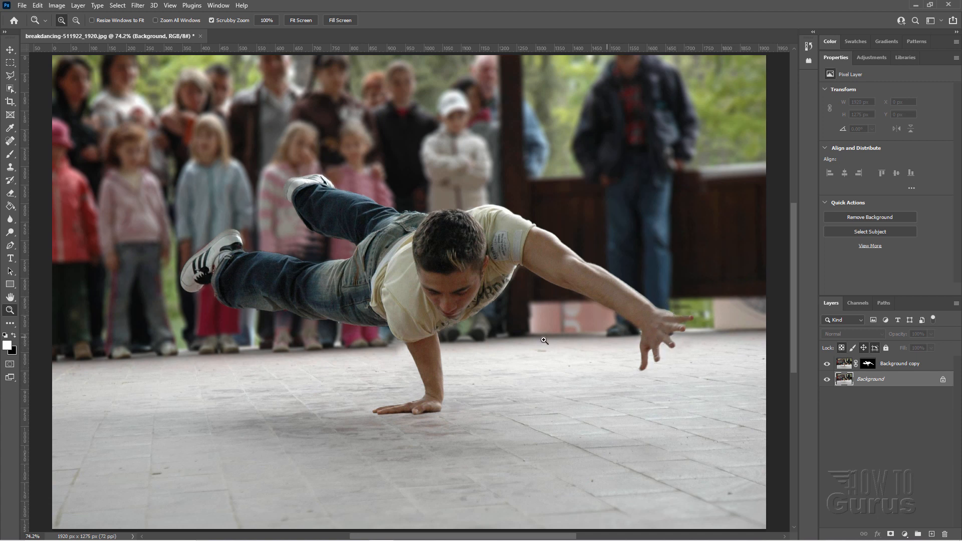
# Add a Levels adjustment layer with the default name and options above the Background copy layer.
pyautogui.click(929, 365)
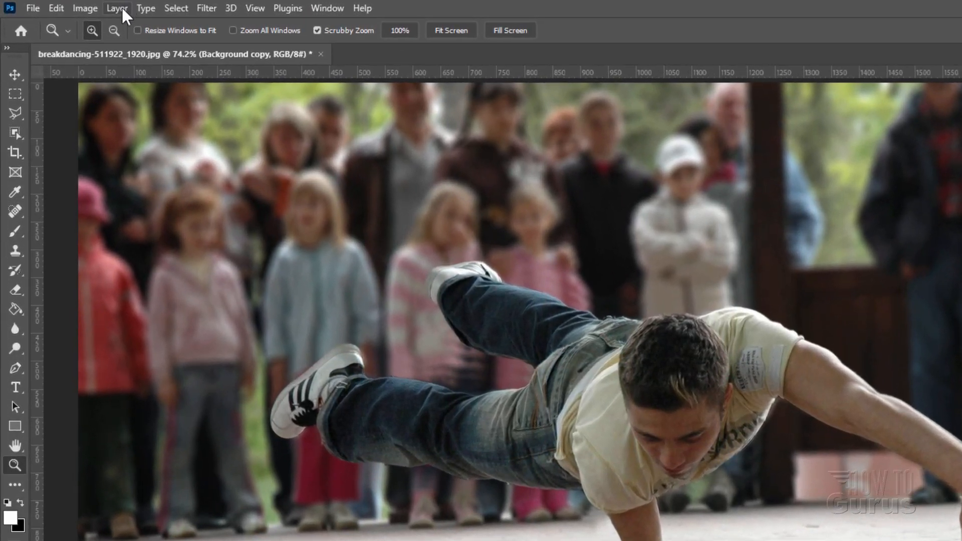
pyautogui.click(106, 7)
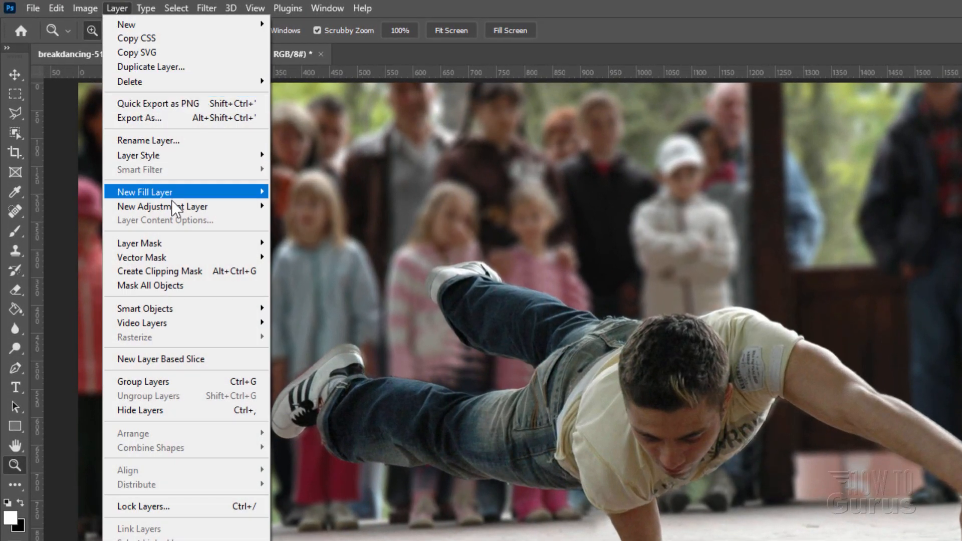
pyautogui.moveTo(178, 207)
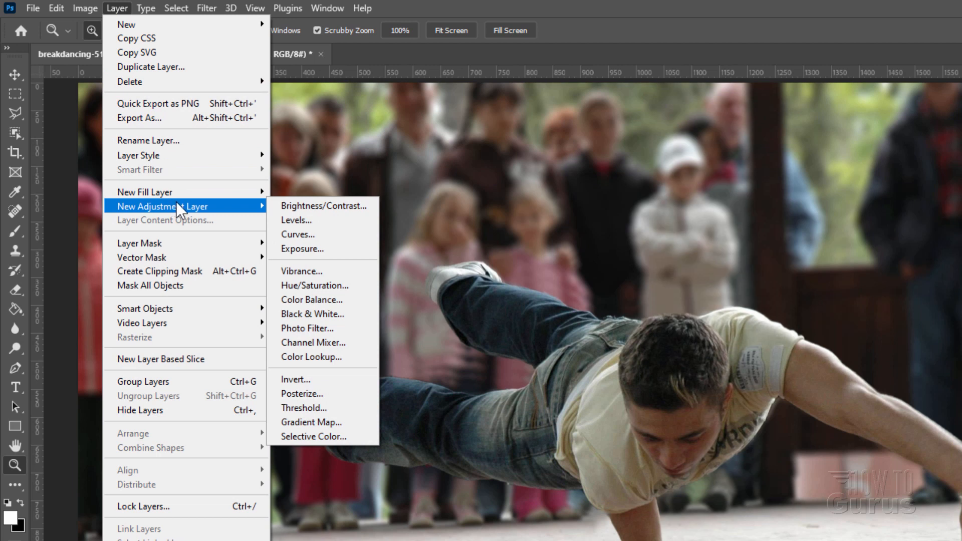
pyautogui.click(300, 220)
pyautogui.moveTo(713, 212); pyautogui.dragTo(725, 208)
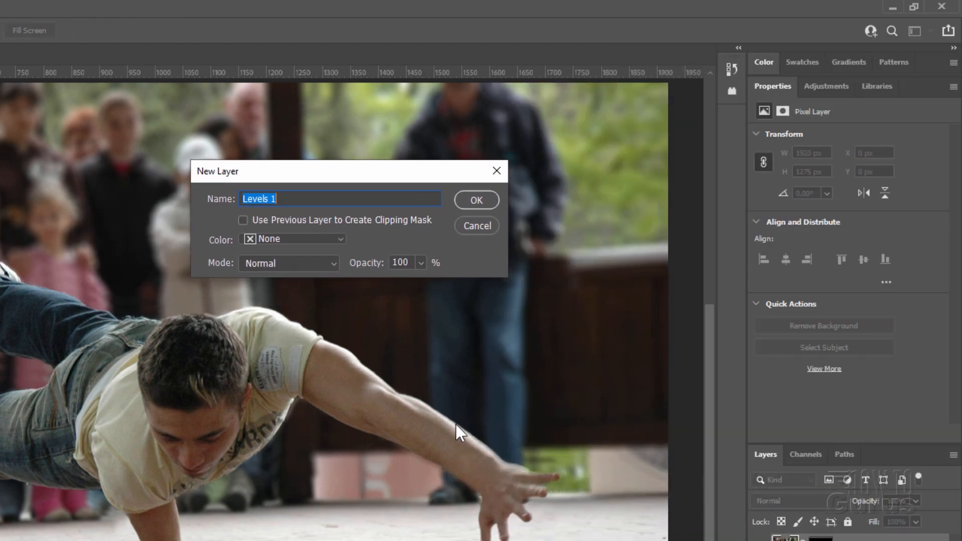
pyautogui.click(476, 200)
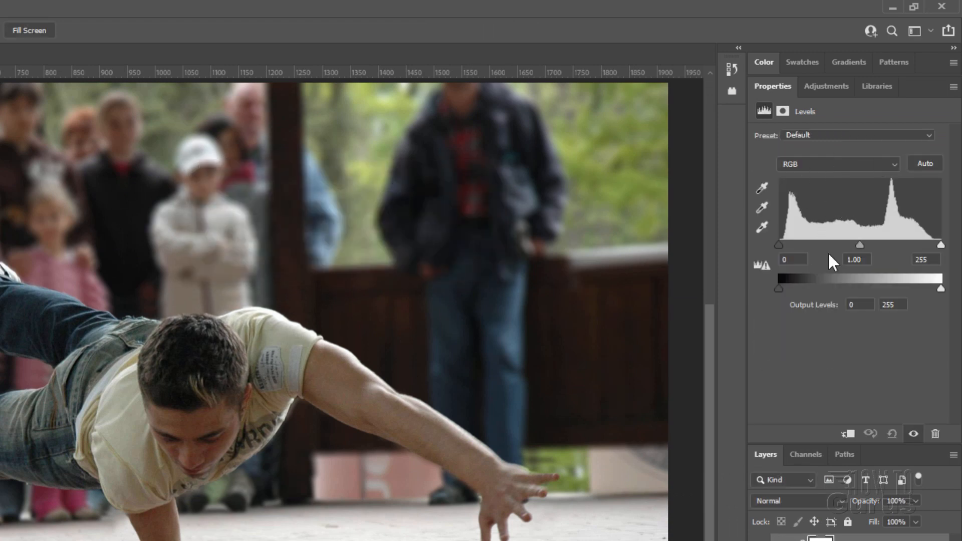
# Set the RGB input levels to 18 for shadows, 1.23 for midtones and 237 for highlights.
pyautogui.moveTo(779, 245); pyautogui.dragTo(790, 242)
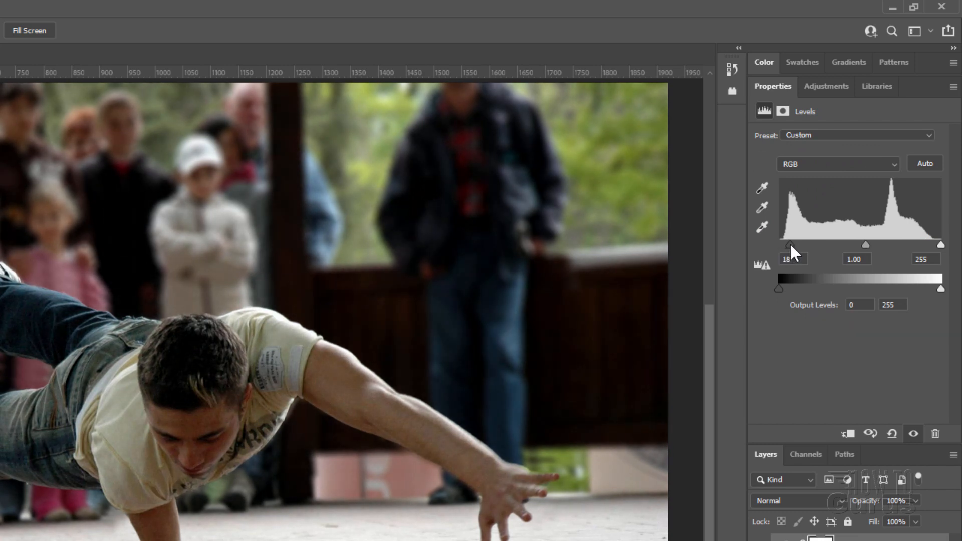
pyautogui.moveTo(866, 245); pyautogui.dragTo(855, 246)
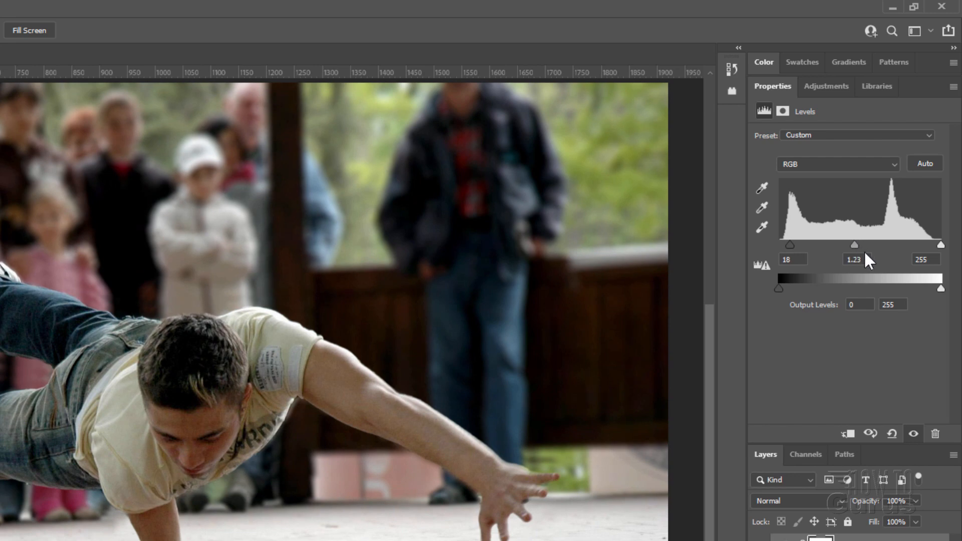
pyautogui.moveTo(940, 246); pyautogui.dragTo(934, 211)
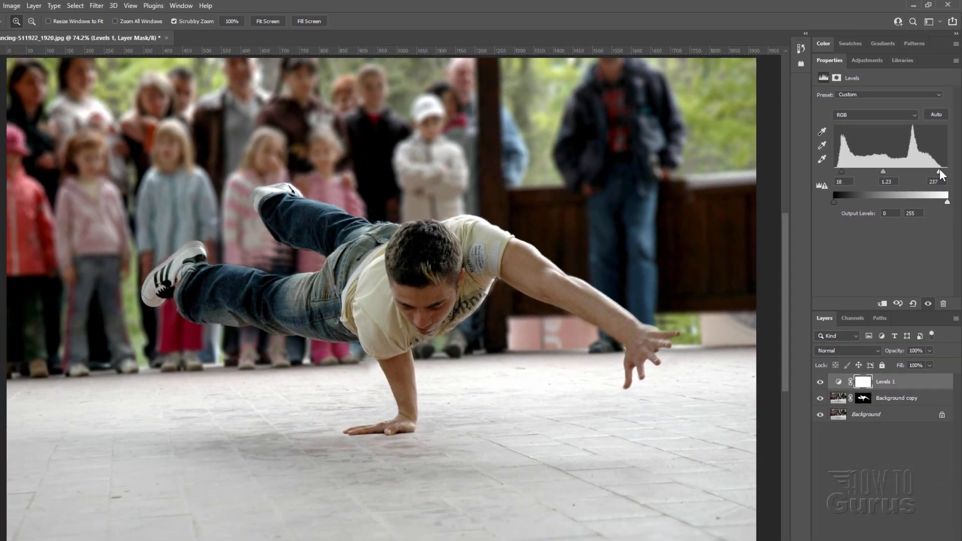